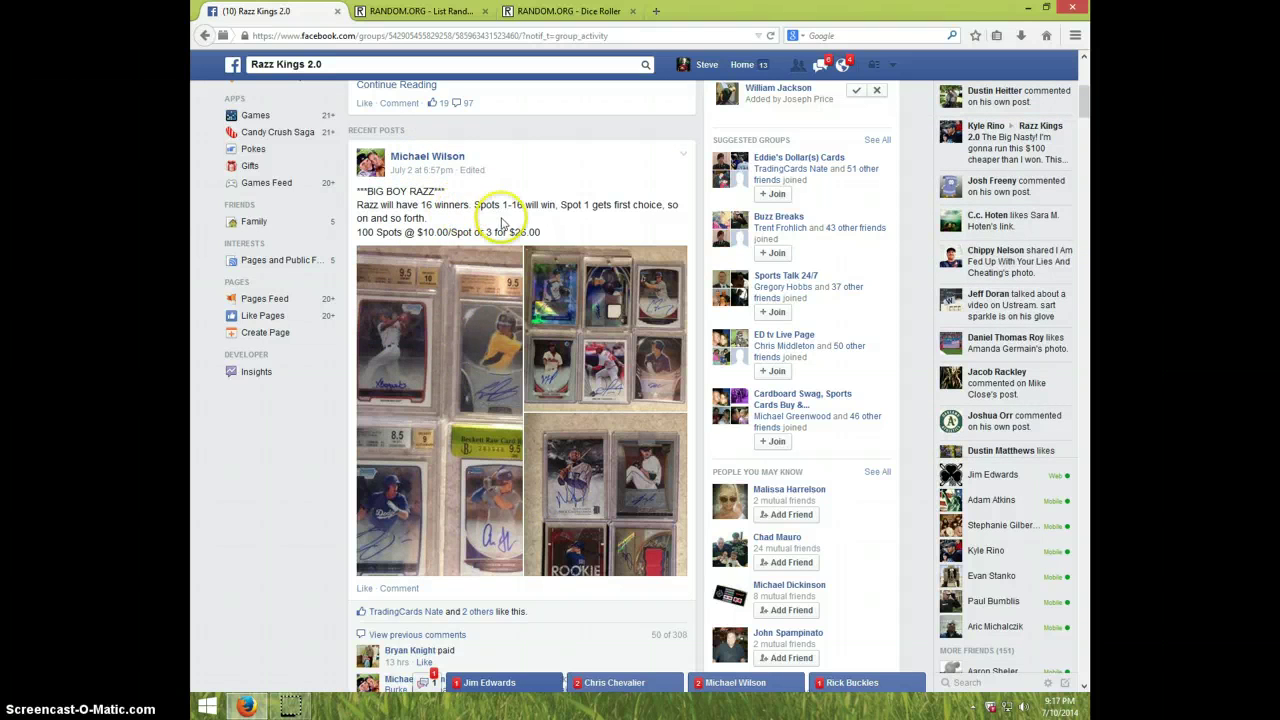
- Scroll to the razz post, comment 'LIVE' on it, and check the taskbar clock
{"action": "scroll", "coordinate": [503, 225], "scroll_direction": "down", "scroll_amount": 1}
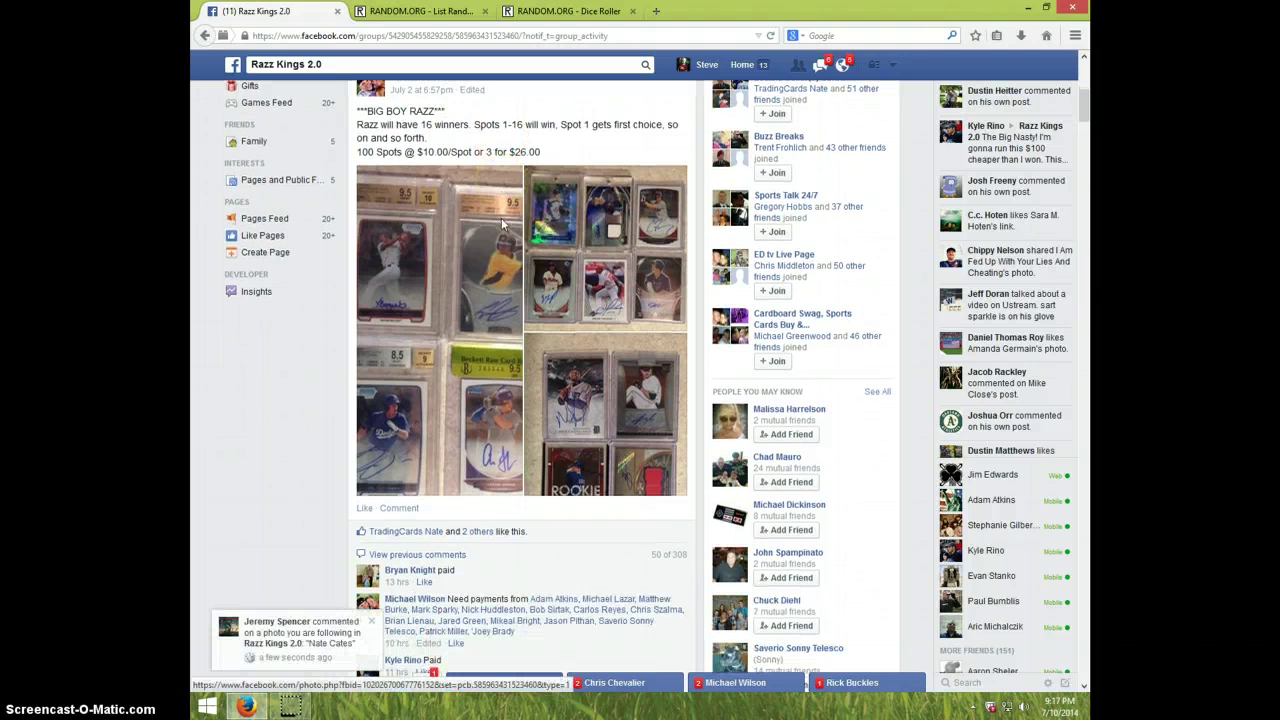
{"action": "scroll", "coordinate": [503, 225], "scroll_direction": "down", "scroll_amount": 1}
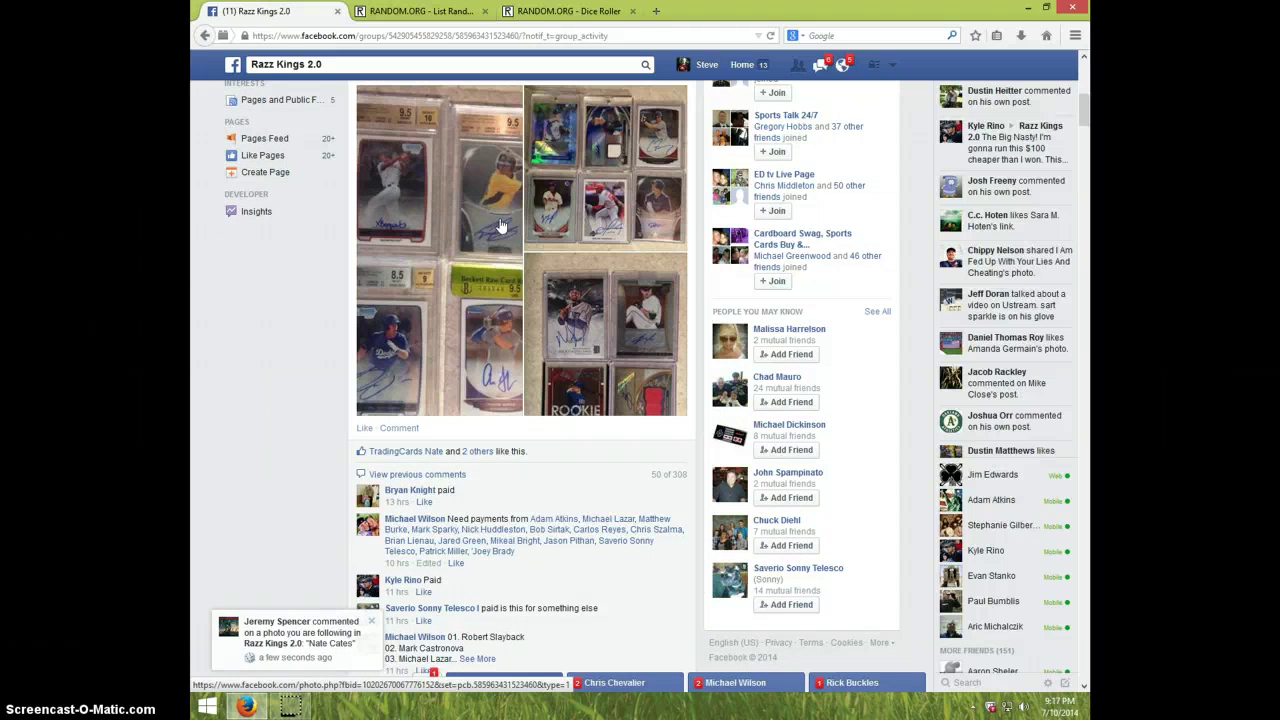
{"action": "scroll", "coordinate": [503, 225], "scroll_direction": "down", "scroll_amount": 10}
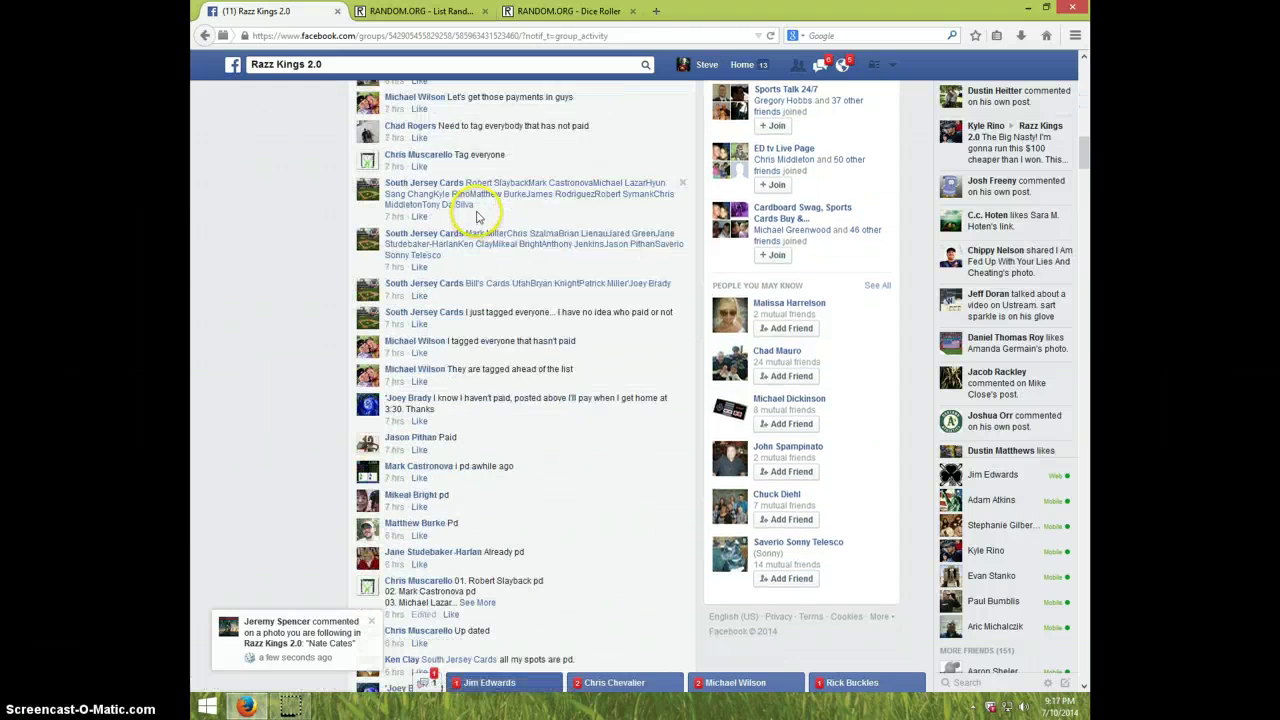
{"action": "scroll", "coordinate": [475, 212], "scroll_direction": "down", "scroll_amount": 4}
{"action": "scroll", "coordinate": [475, 217], "scroll_direction": "down", "scroll_amount": 3}
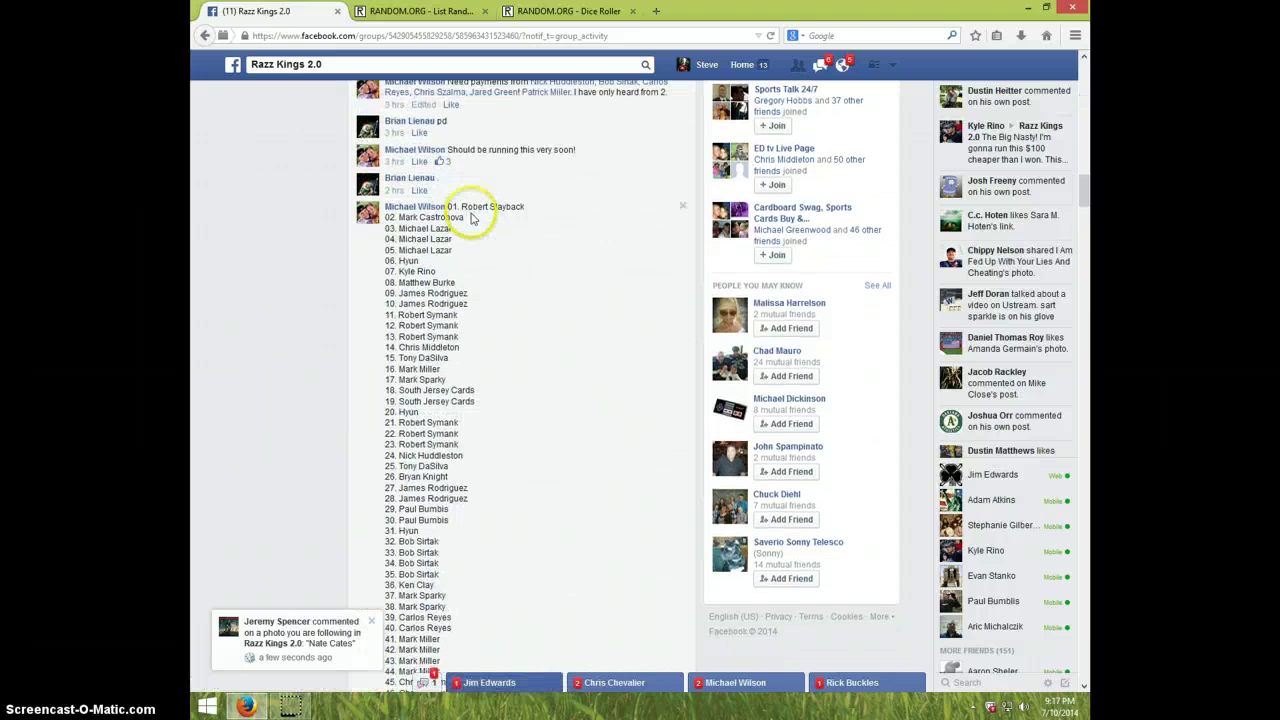
{"action": "scroll", "coordinate": [470, 243], "scroll_direction": "down", "scroll_amount": 5}
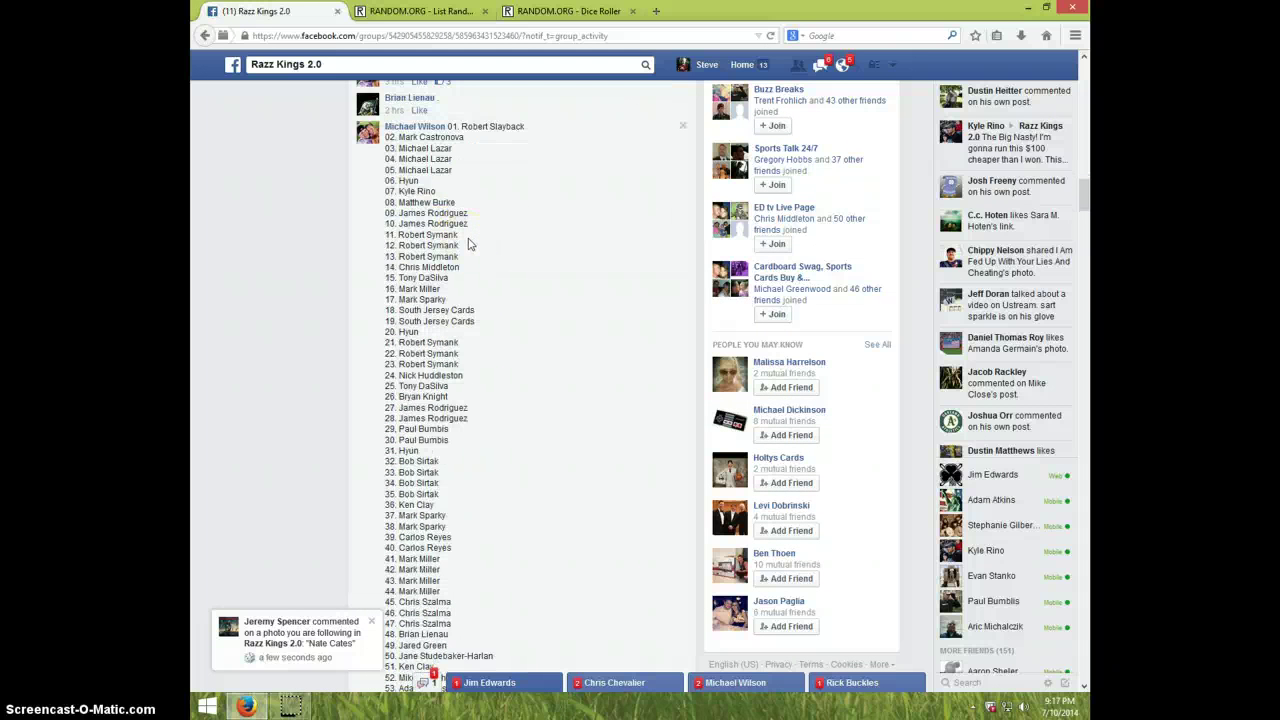
{"action": "scroll", "coordinate": [470, 243], "scroll_direction": "down", "scroll_amount": 5}
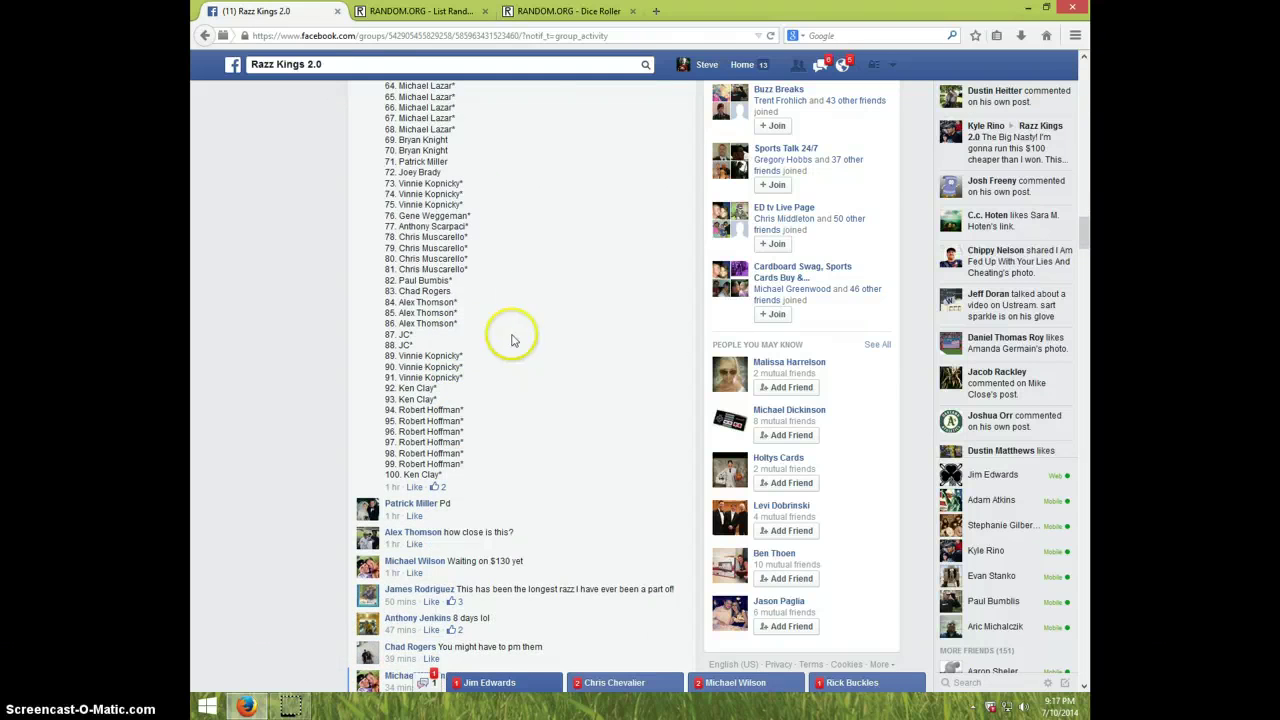
{"action": "scroll", "coordinate": [520, 337], "scroll_direction": "down", "scroll_amount": 3}
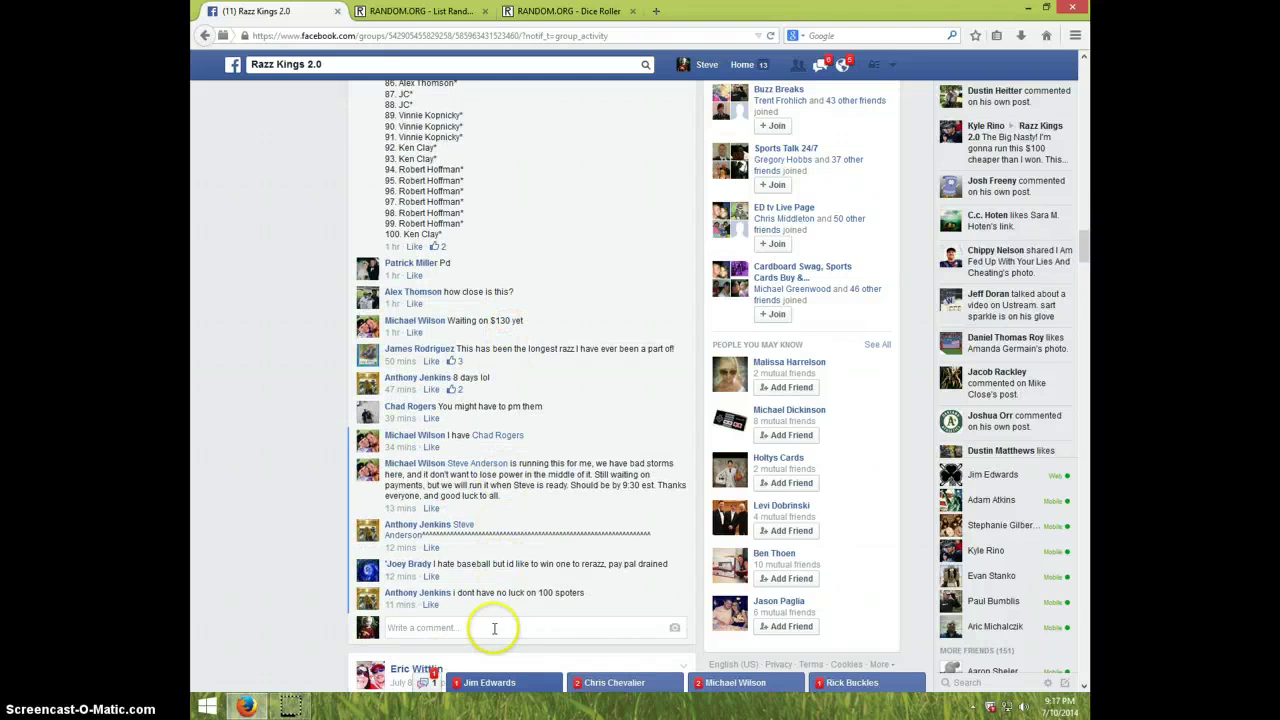
{"action": "left_click", "coordinate": [492, 625]}
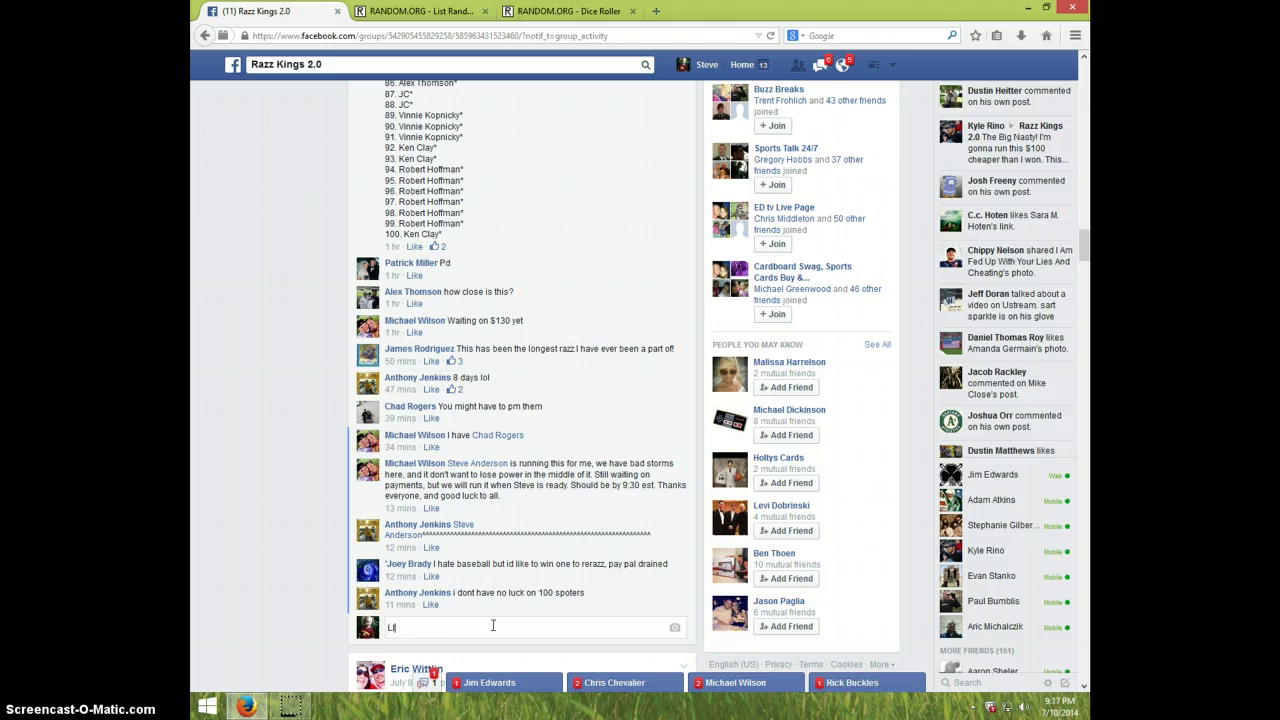
{"action": "type", "text": "LIVE"}
{"action": "key", "text": "Return"}
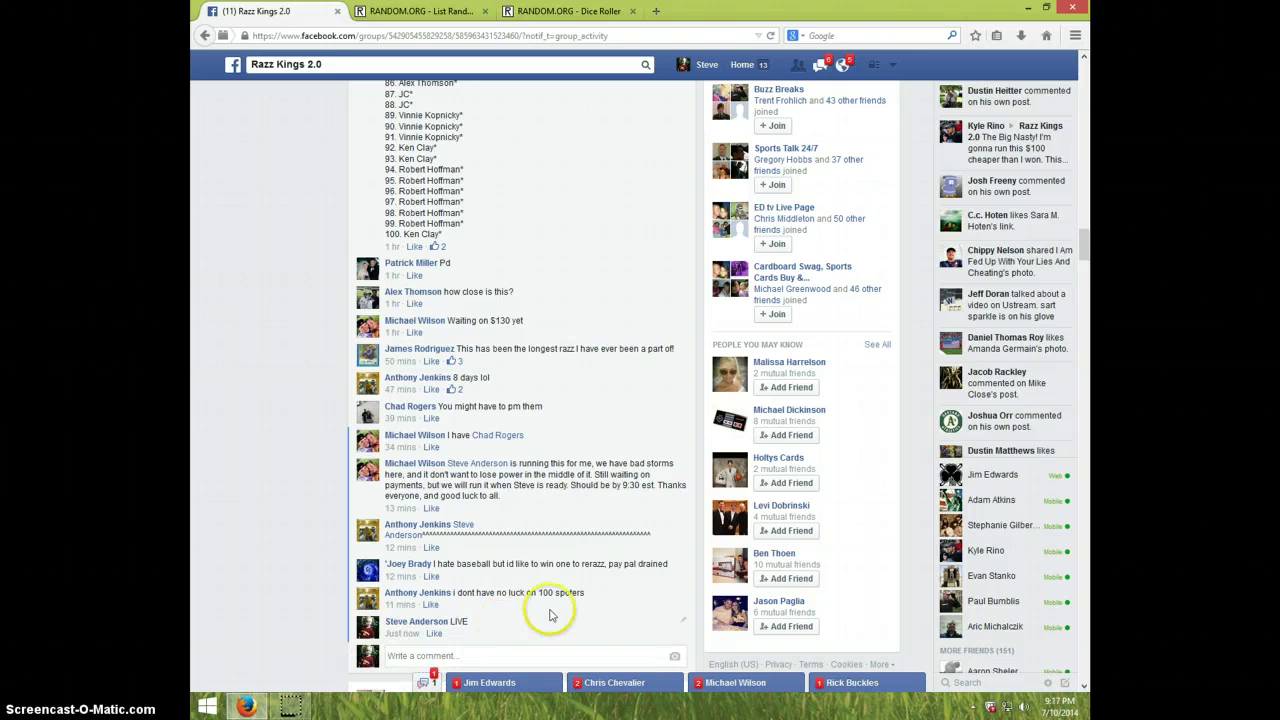
{"action": "left_click", "coordinate": [1060, 703]}
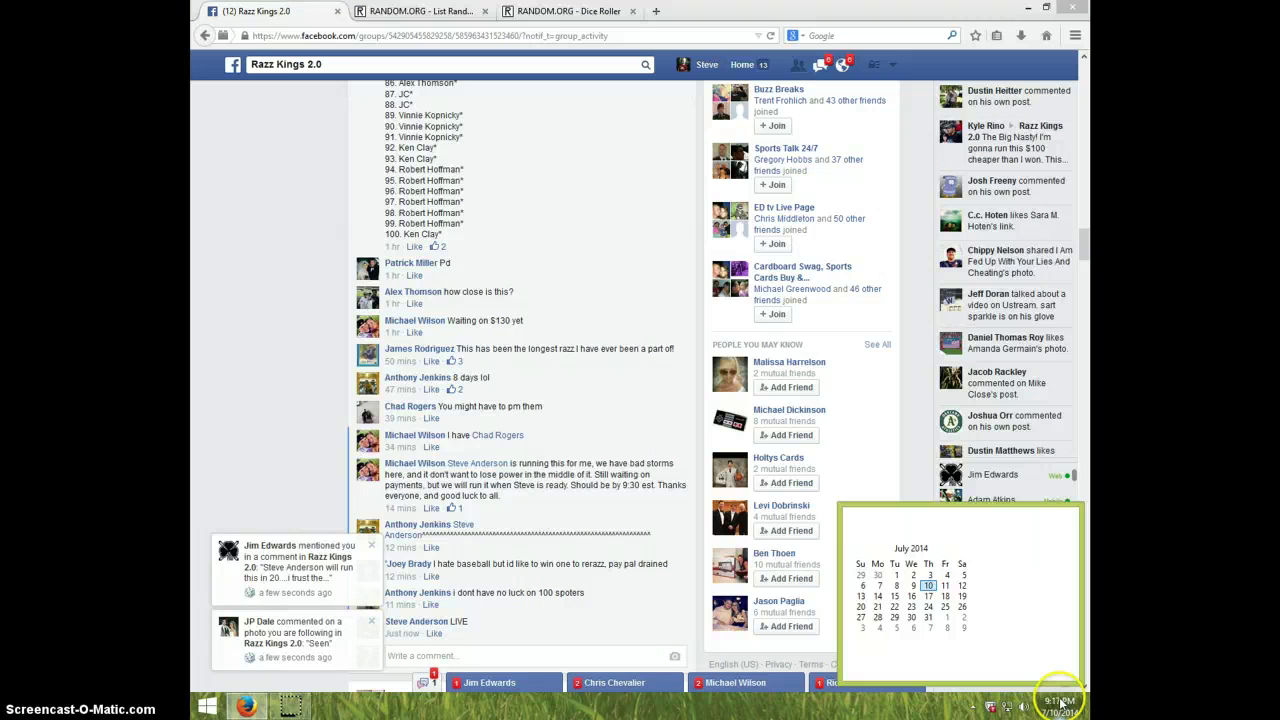
- Roll the two dice on the Dice Roller, getting a one and a six, then return to the List Randomizer
{"action": "left_click", "coordinate": [588, 14]}
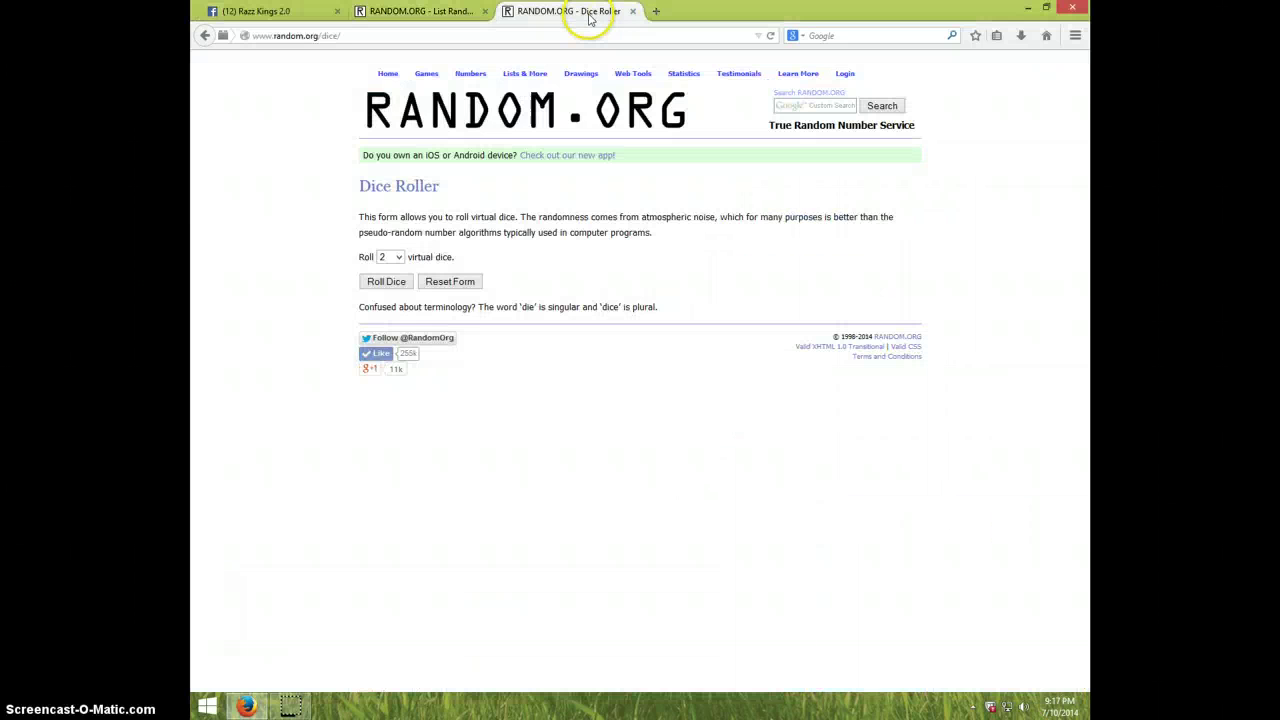
{"action": "left_click", "coordinate": [397, 286]}
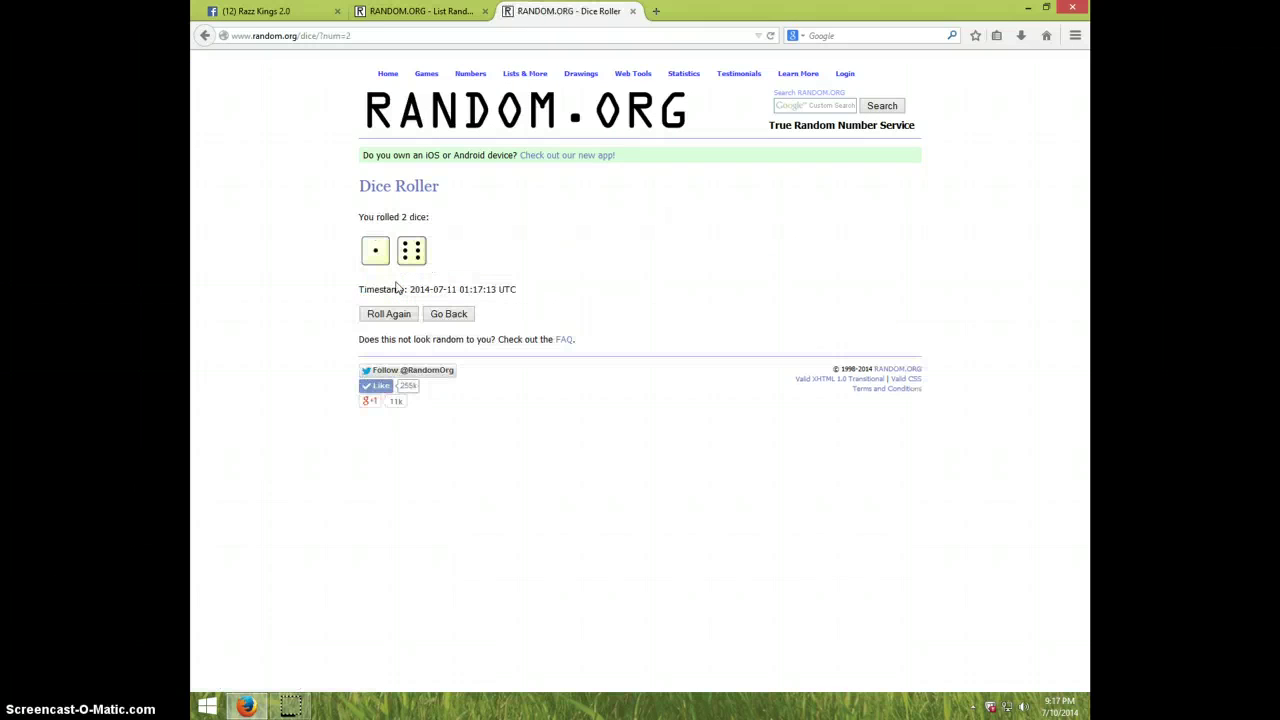
{"action": "left_click", "coordinate": [404, 12]}
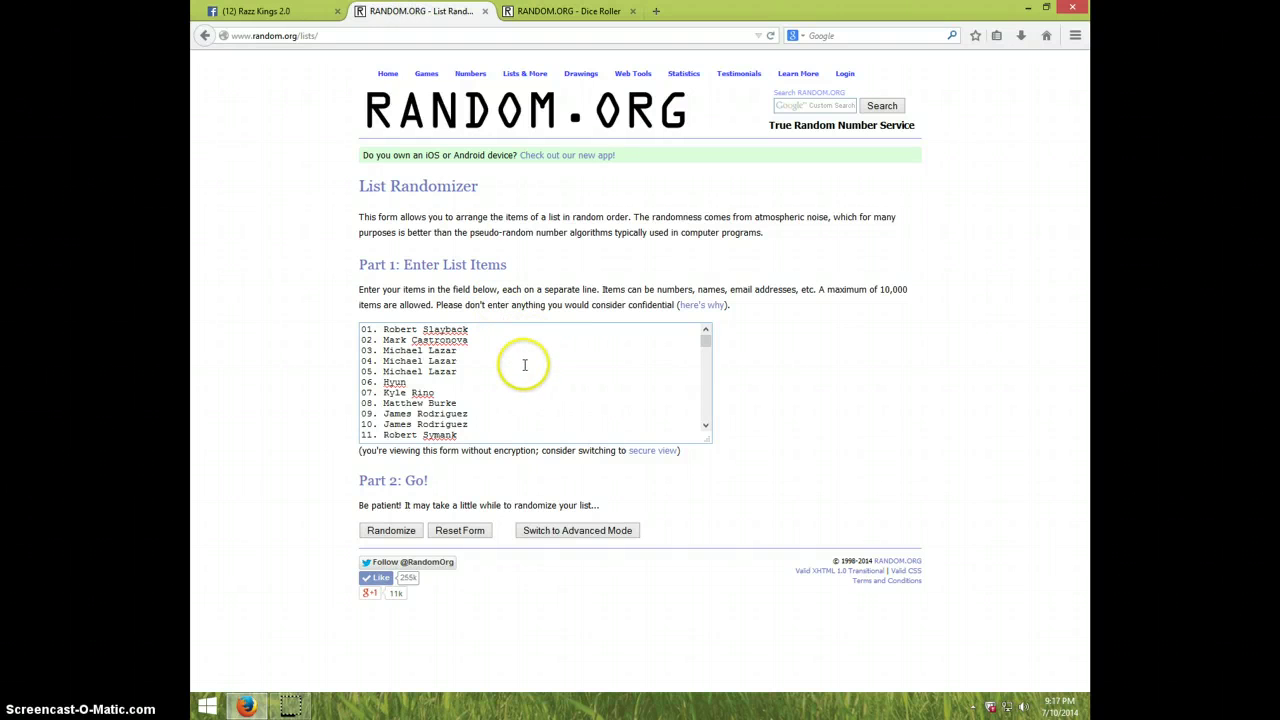
{"action": "scroll", "coordinate": [518, 359], "scroll_direction": "down", "scroll_amount": 1}
{"action": "scroll", "coordinate": [518, 359], "scroll_direction": "down", "scroll_amount": 1}
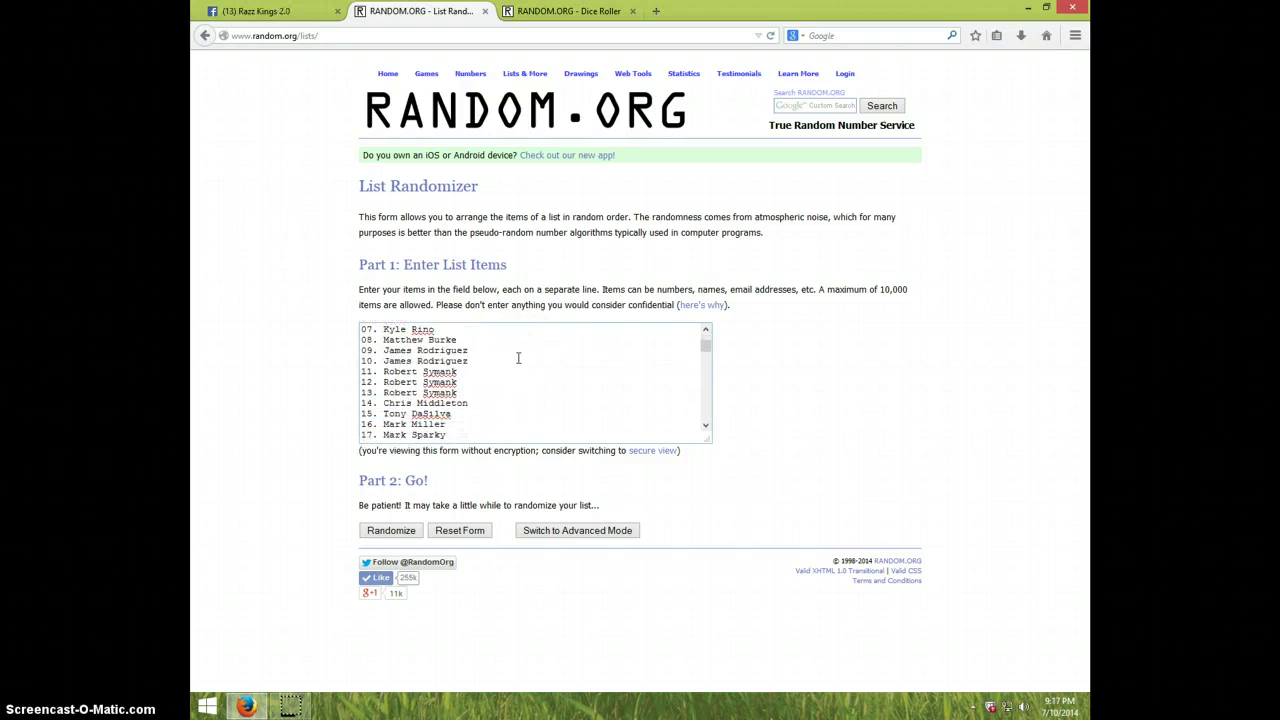
{"action": "scroll", "coordinate": [518, 358], "scroll_direction": "down", "scroll_amount": 5}
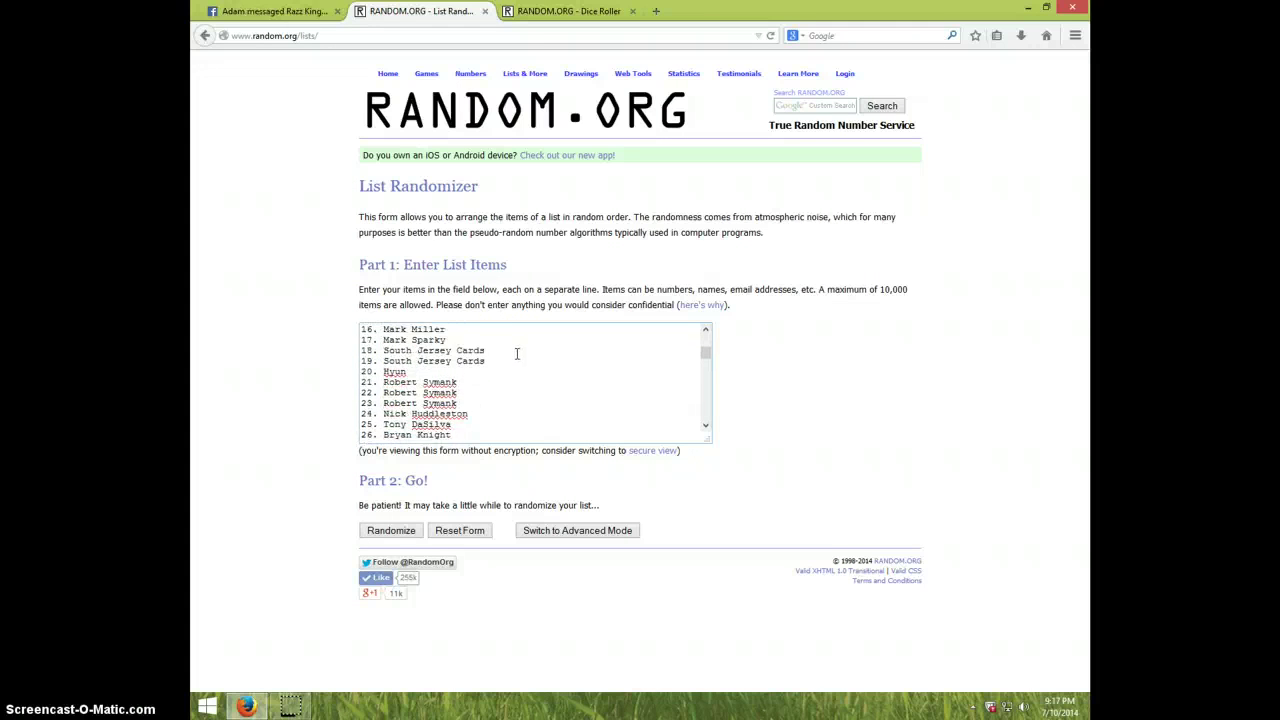
{"action": "scroll", "coordinate": [516, 352], "scroll_direction": "down", "scroll_amount": 6}
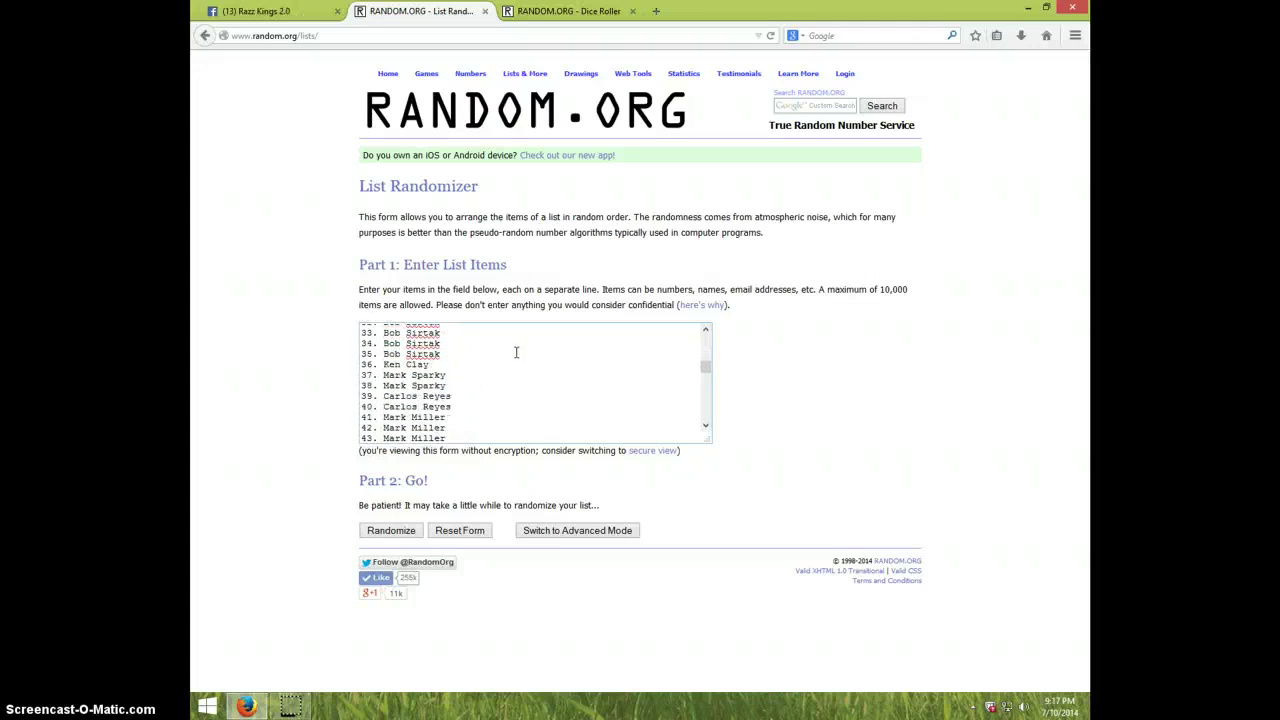
{"action": "scroll", "coordinate": [516, 352], "scroll_direction": "down", "scroll_amount": 6}
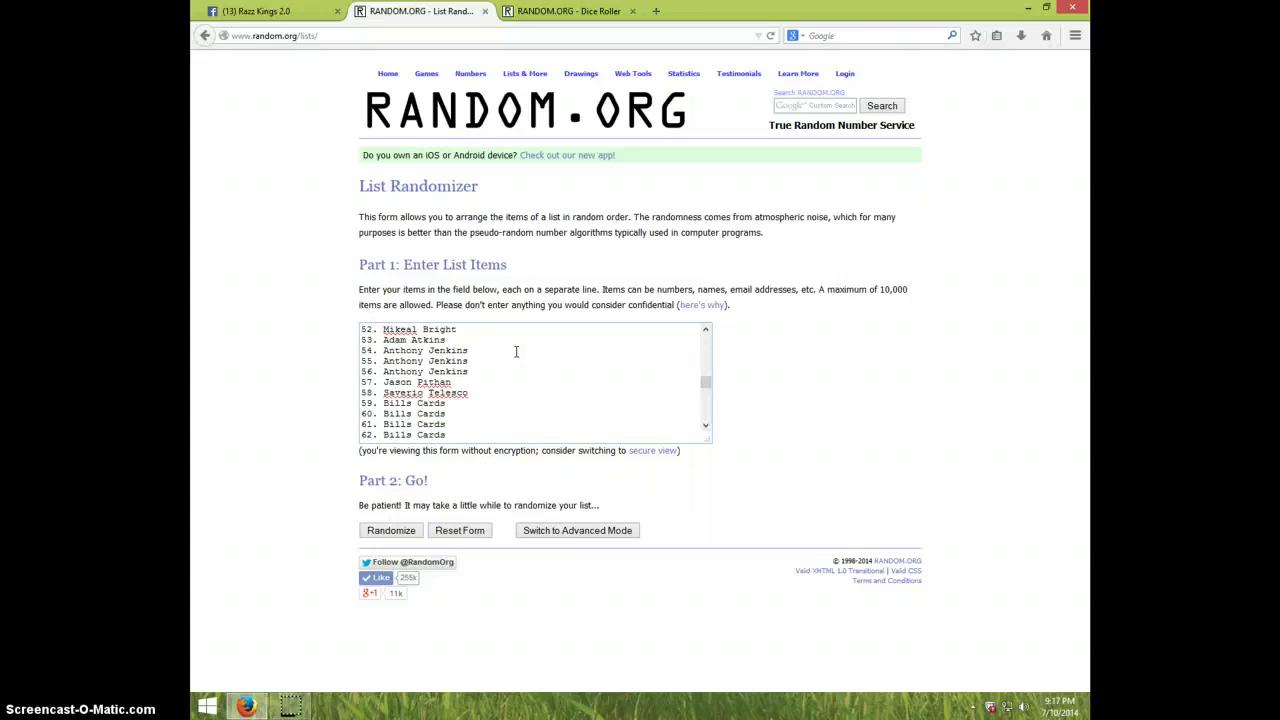
{"action": "scroll", "coordinate": [516, 352], "scroll_direction": "down", "scroll_amount": 4}
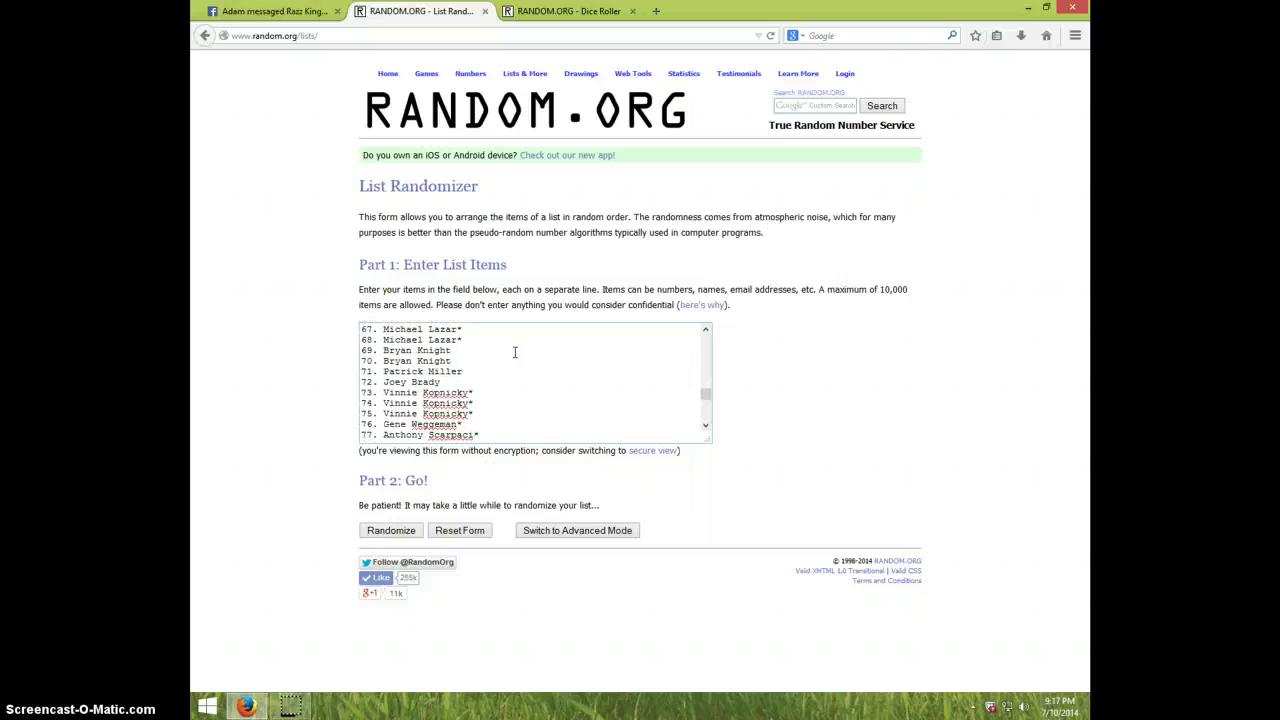
{"action": "left_click", "coordinate": [463, 390]}
{"action": "scroll", "coordinate": [463, 390], "scroll_direction": "down", "scroll_amount": 1}
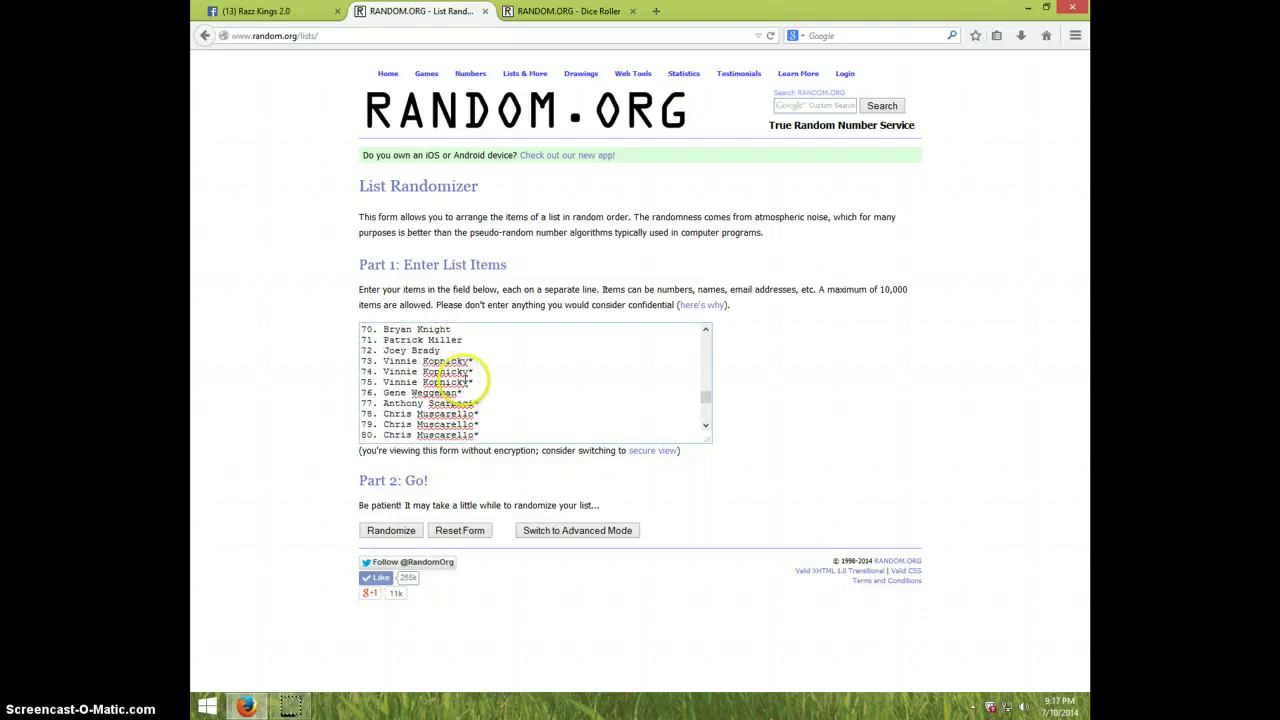
{"action": "scroll", "coordinate": [463, 390], "scroll_direction": "down", "scroll_amount": 3}
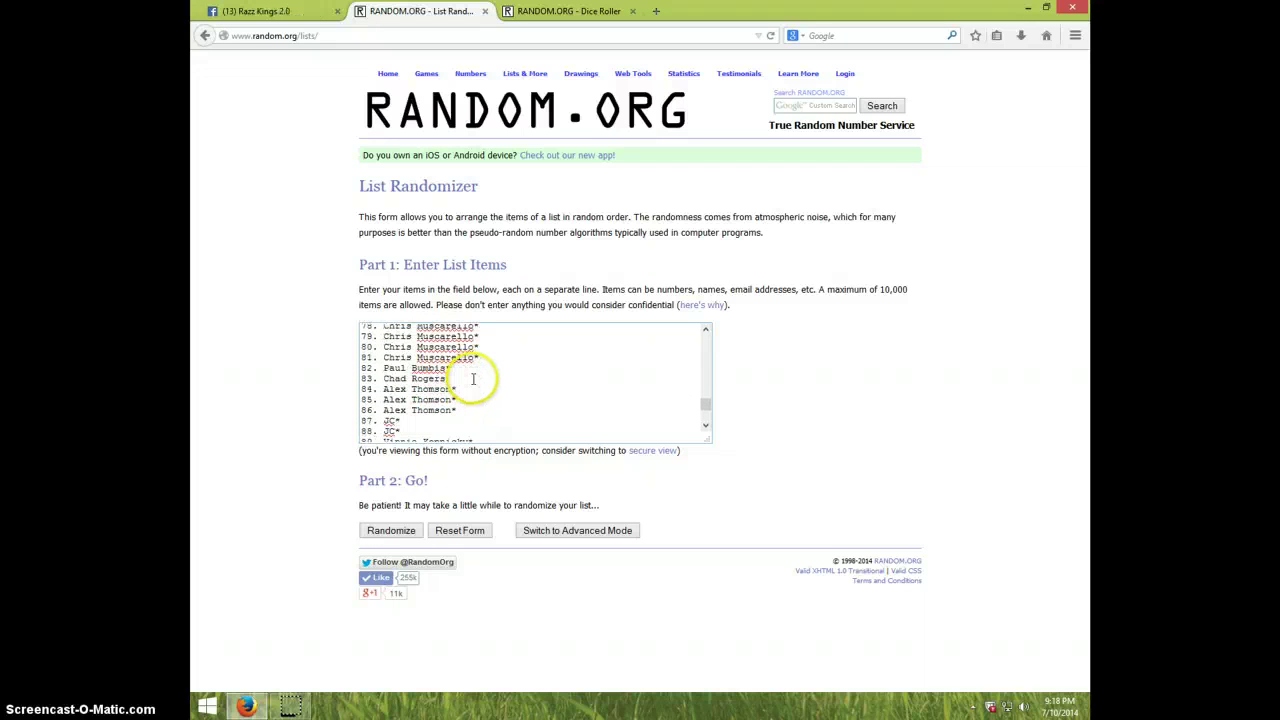
{"action": "scroll", "coordinate": [472, 380], "scroll_direction": "down", "scroll_amount": 3}
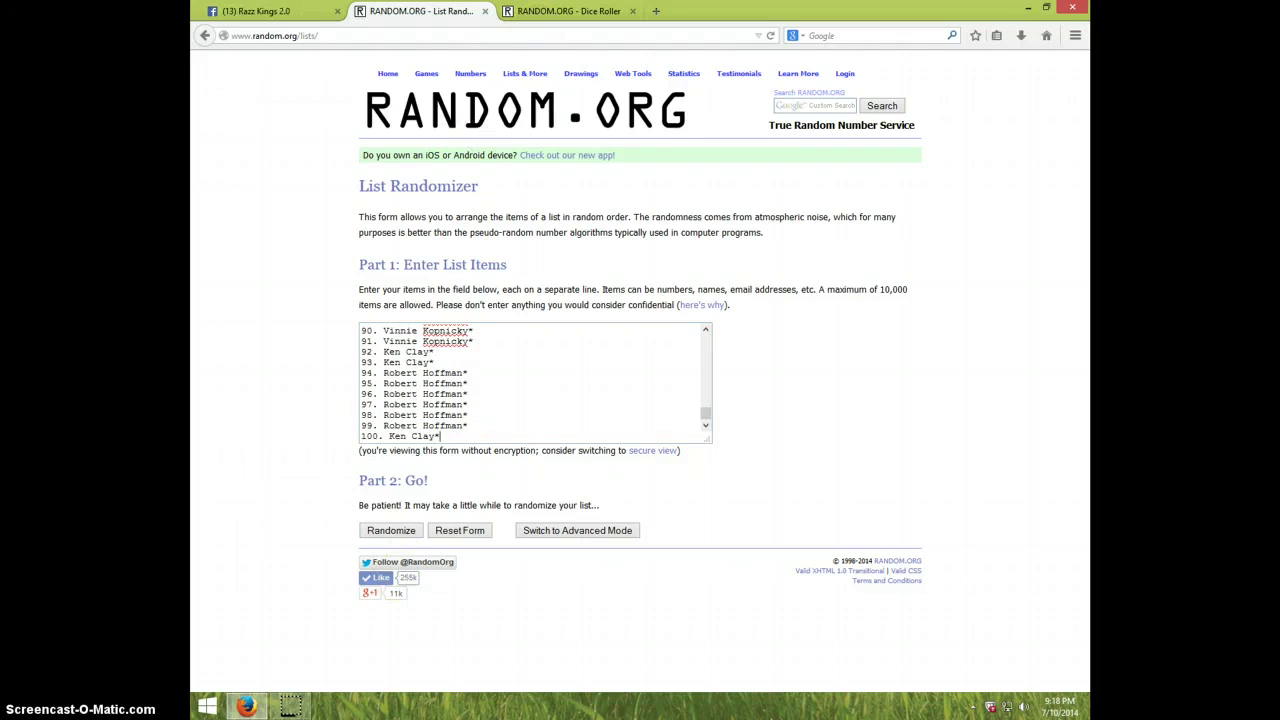
- Review the dice result, check the clock, and randomize the 100-spot list for the first time
{"action": "left_click", "coordinate": [590, 12]}
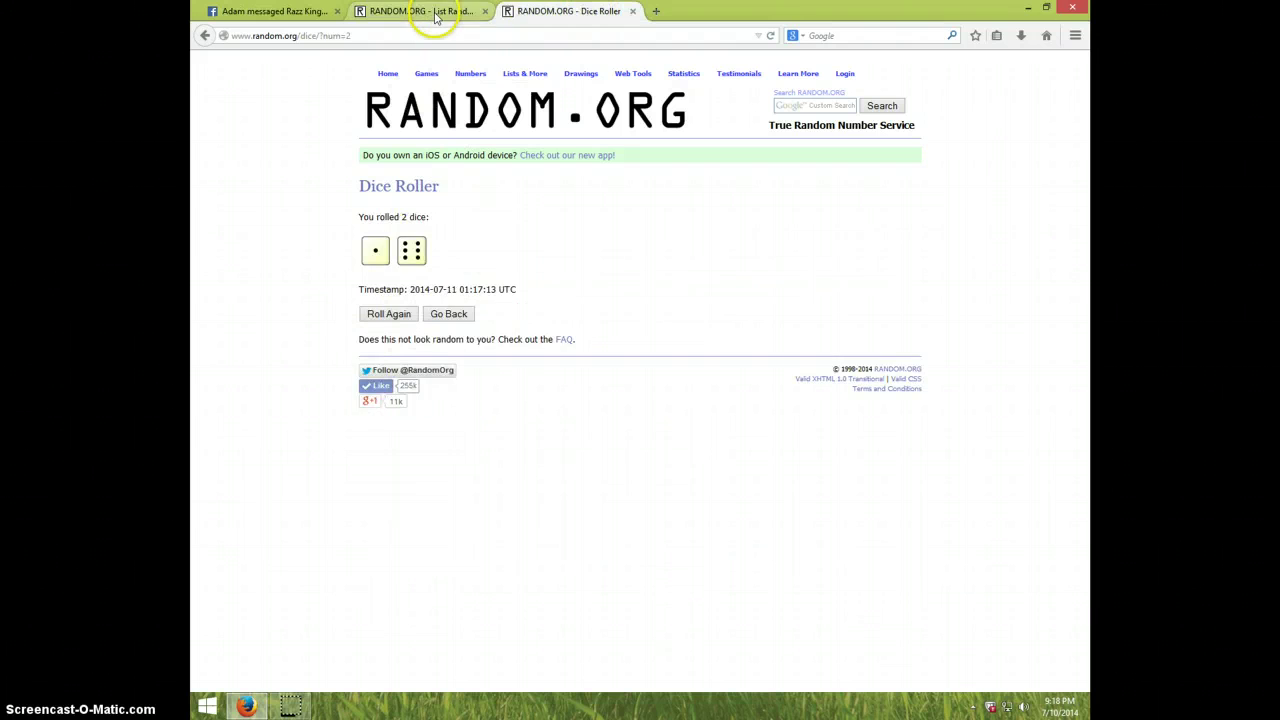
{"action": "left_click", "coordinate": [438, 12]}
{"action": "left_click", "coordinate": [1060, 704]}
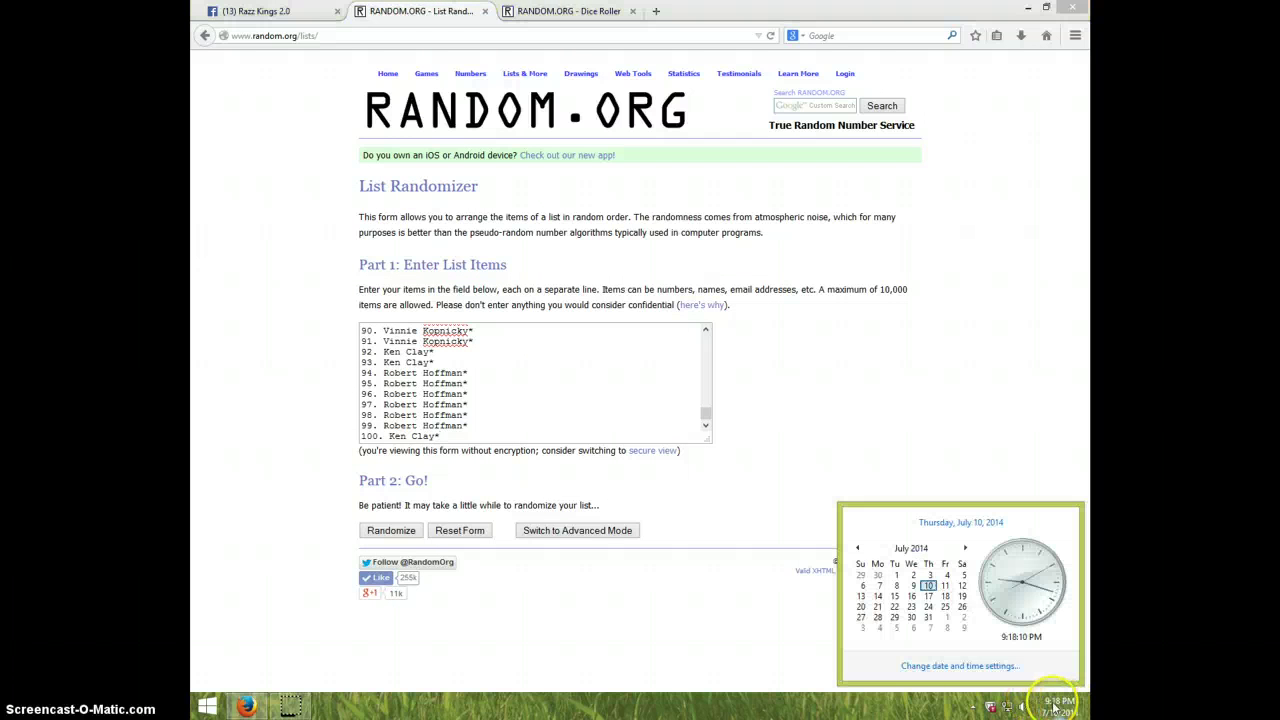
{"action": "left_click", "coordinate": [390, 530]}
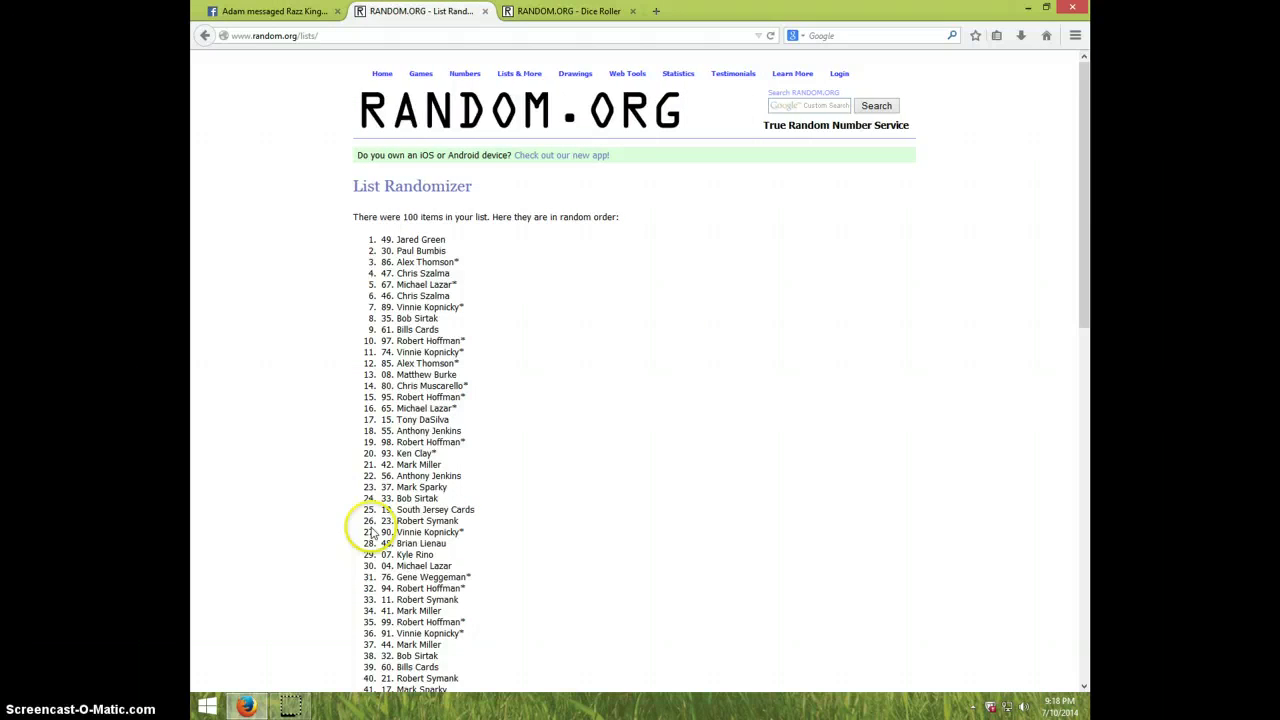
{"action": "scroll", "coordinate": [330, 480], "scroll_direction": "down", "scroll_amount": 10}
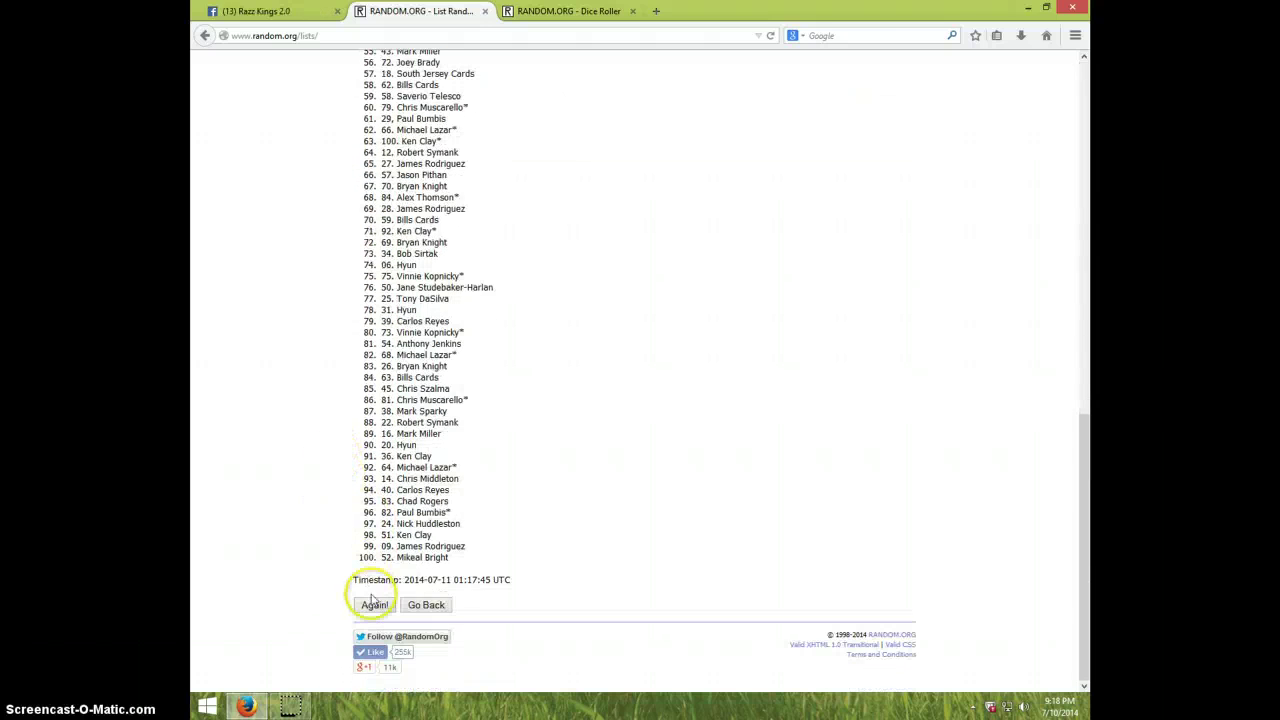
- Re-randomize the list with Again! until it reads 6 times
{"action": "left_click", "coordinate": [374, 604]}
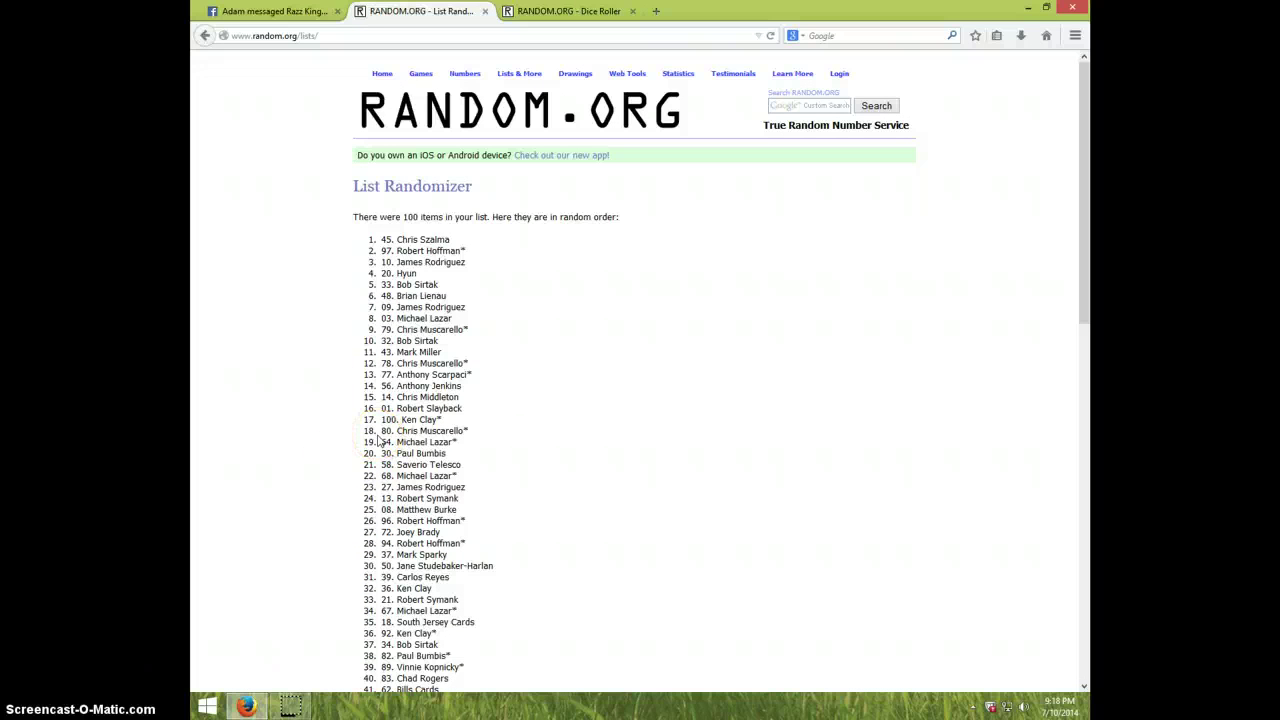
{"action": "scroll", "coordinate": [223, 349], "scroll_direction": "down", "scroll_amount": 8}
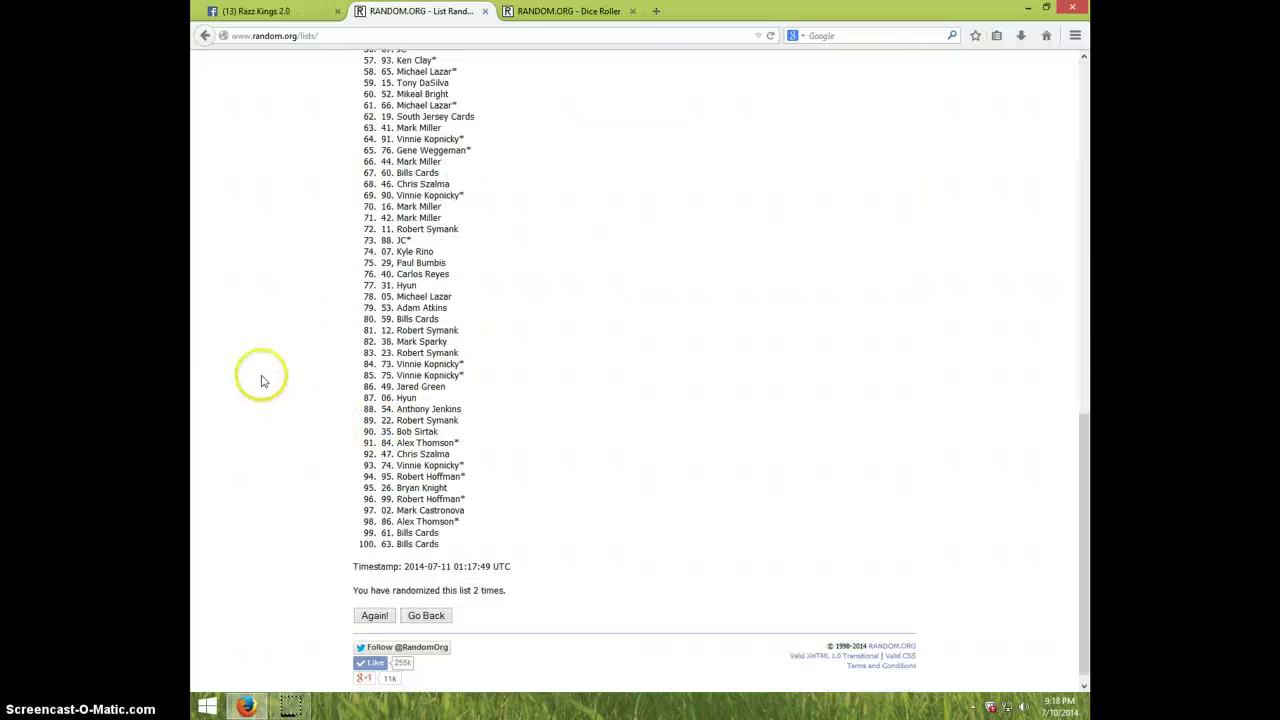
{"action": "left_click", "coordinate": [388, 610]}
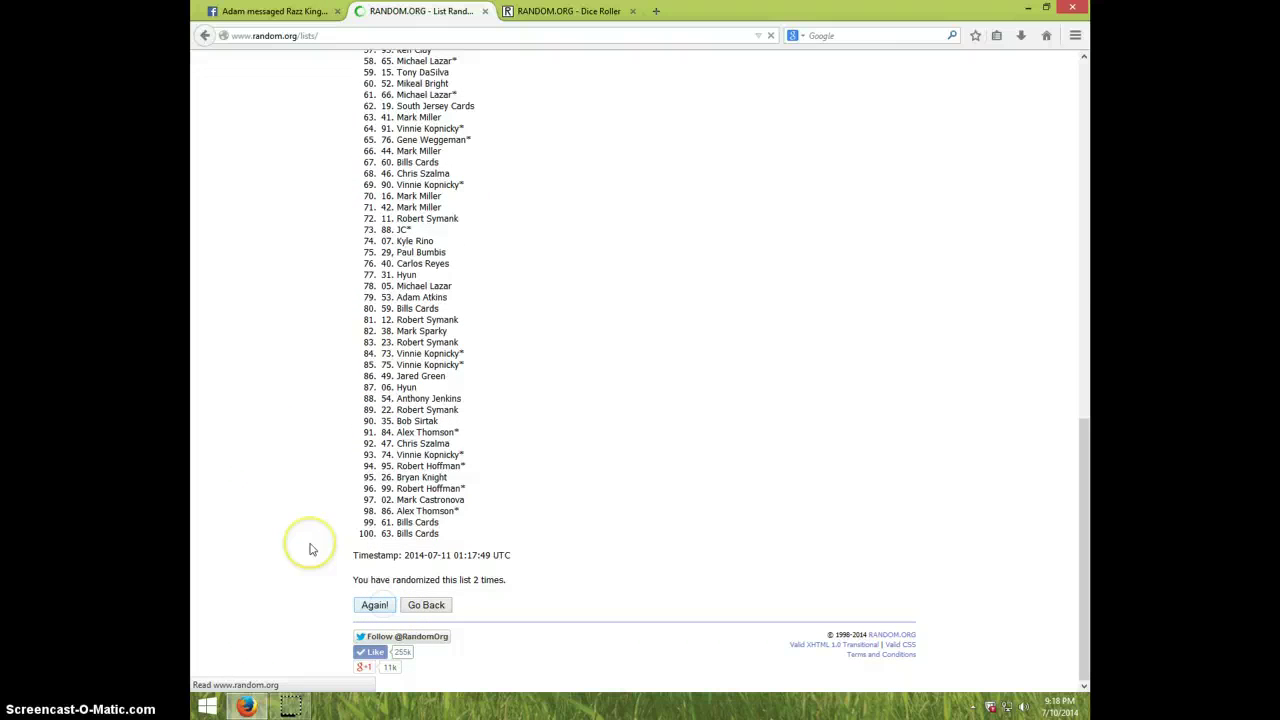
{"action": "scroll", "coordinate": [309, 549], "scroll_direction": "down", "scroll_amount": 8}
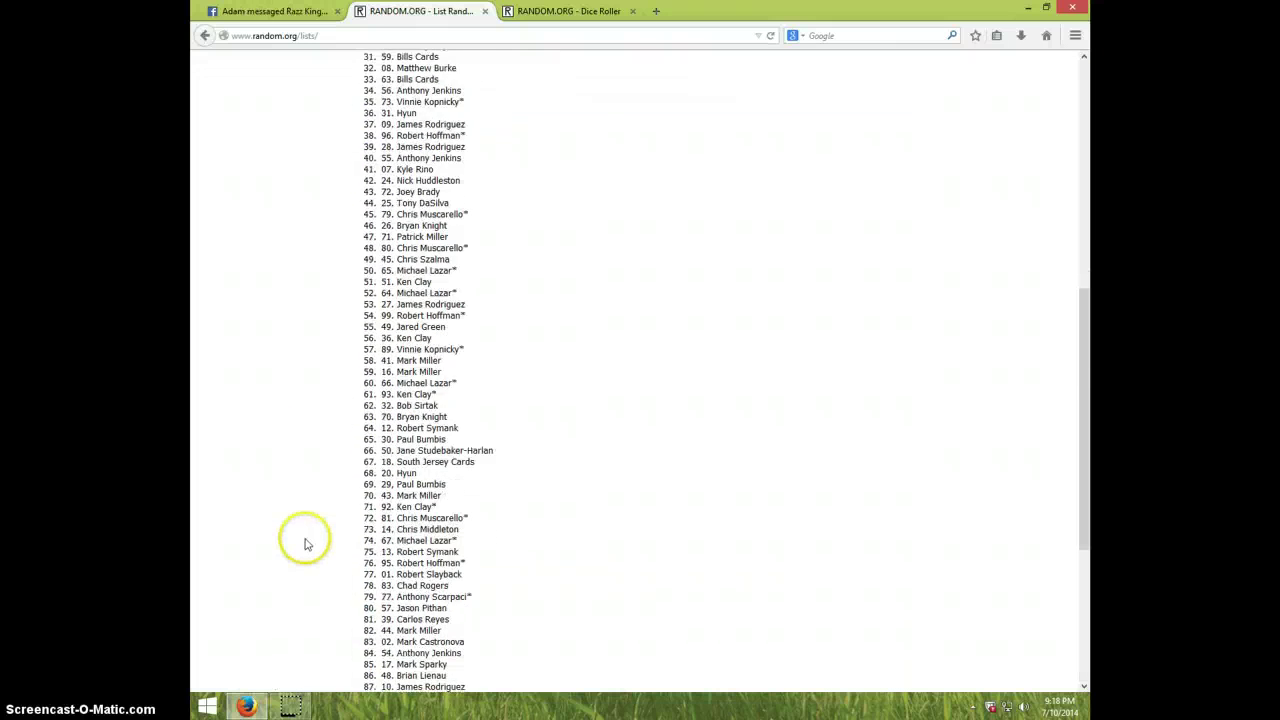
{"action": "left_click", "coordinate": [377, 605]}
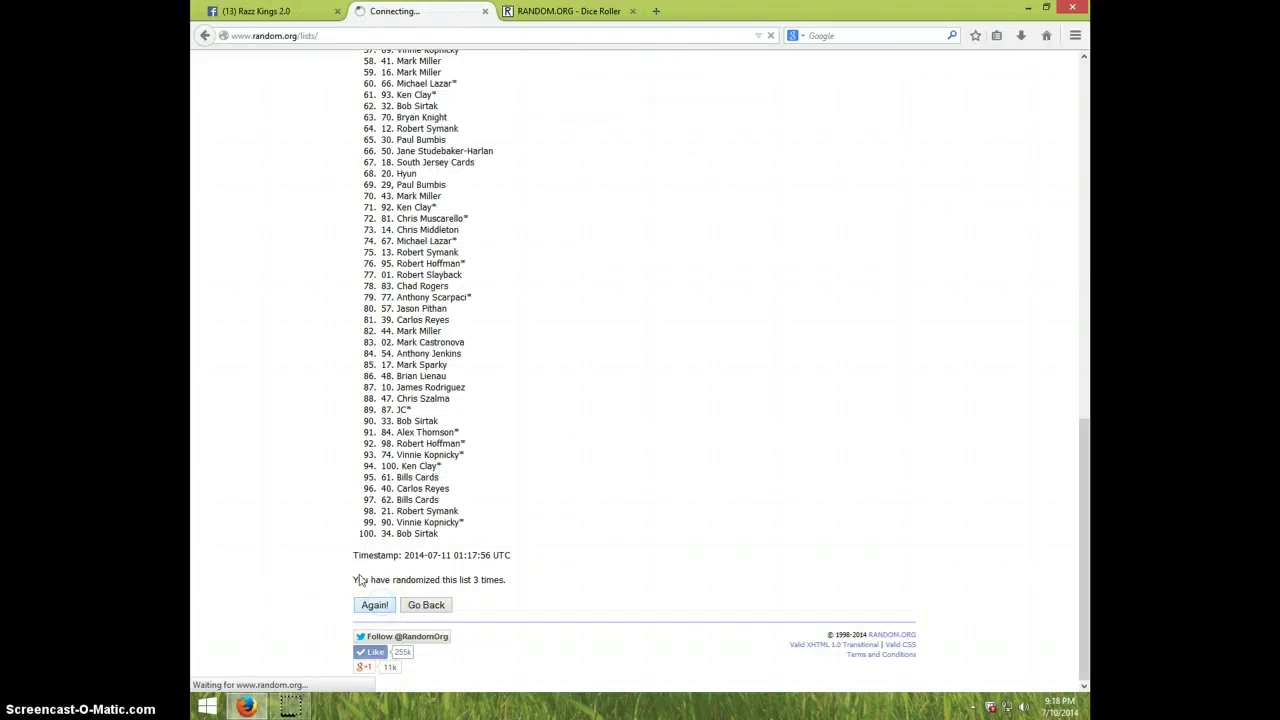
{"action": "scroll", "coordinate": [333, 552], "scroll_direction": "down", "scroll_amount": 8}
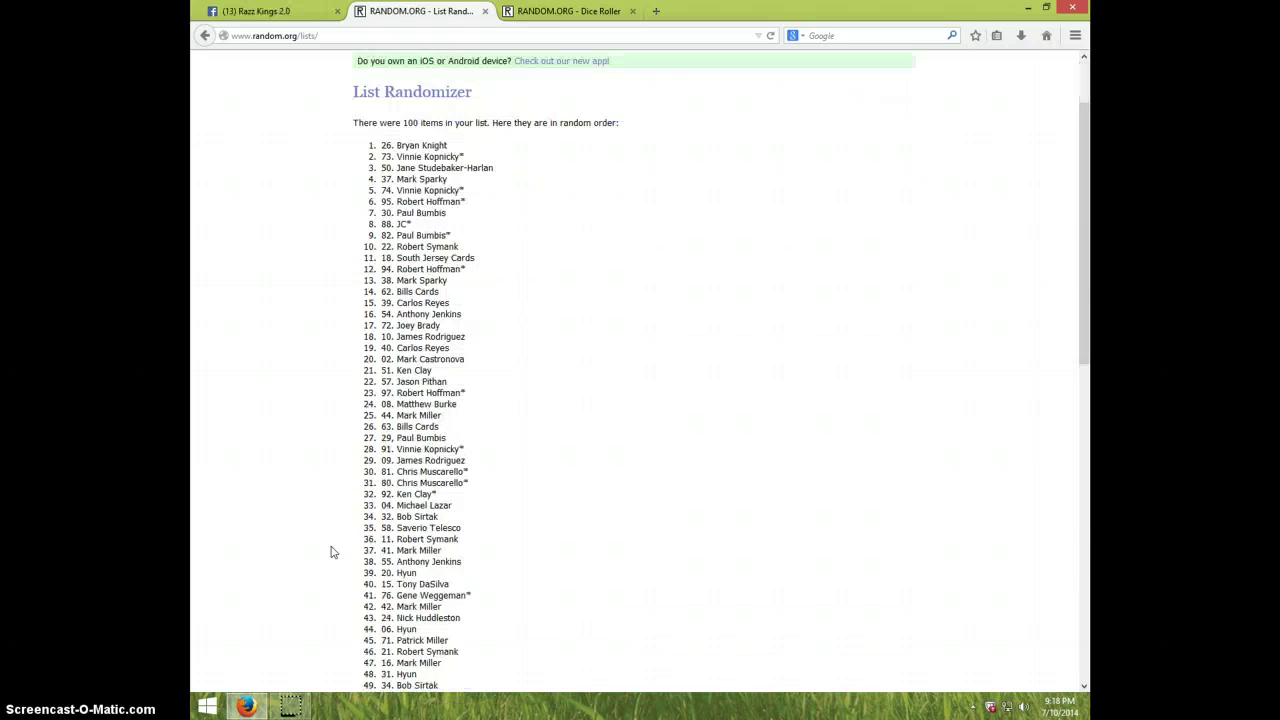
{"action": "left_click", "coordinate": [354, 560]}
{"action": "left_click", "coordinate": [375, 605]}
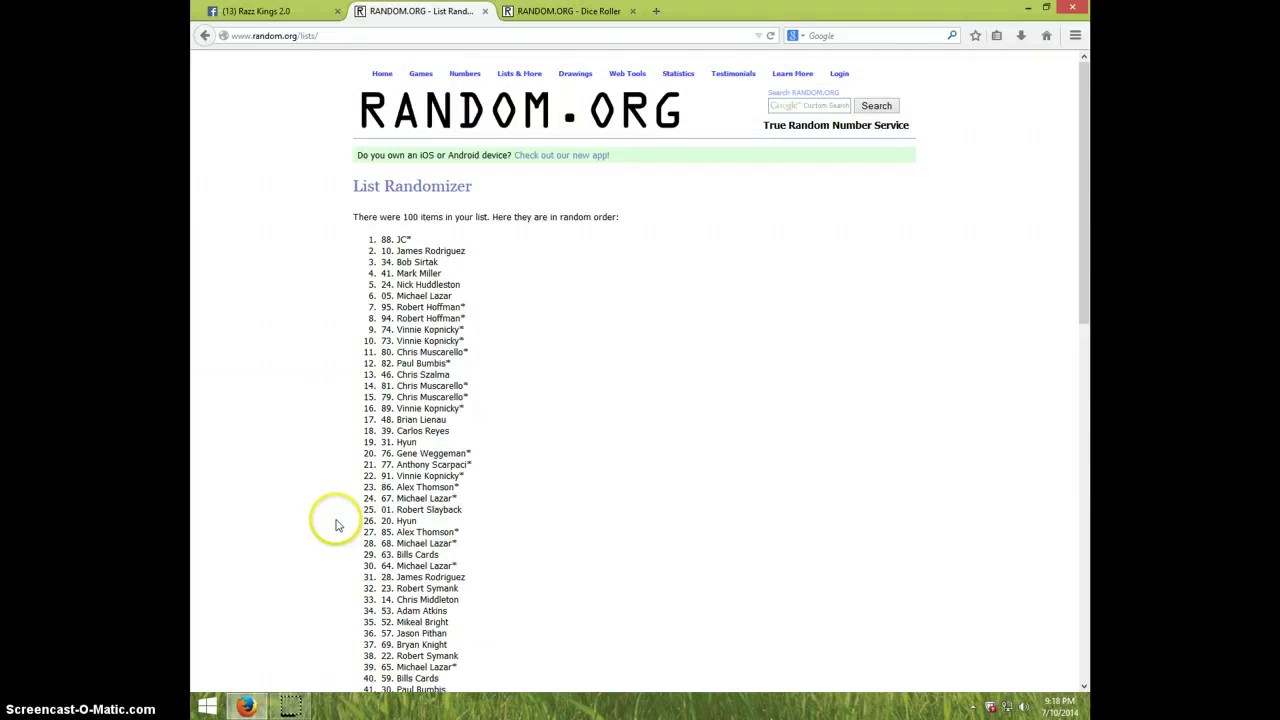
{"action": "scroll", "coordinate": [330, 522], "scroll_direction": "down", "scroll_amount": 5}
{"action": "scroll", "coordinate": [330, 522], "scroll_direction": "down", "scroll_amount": 5}
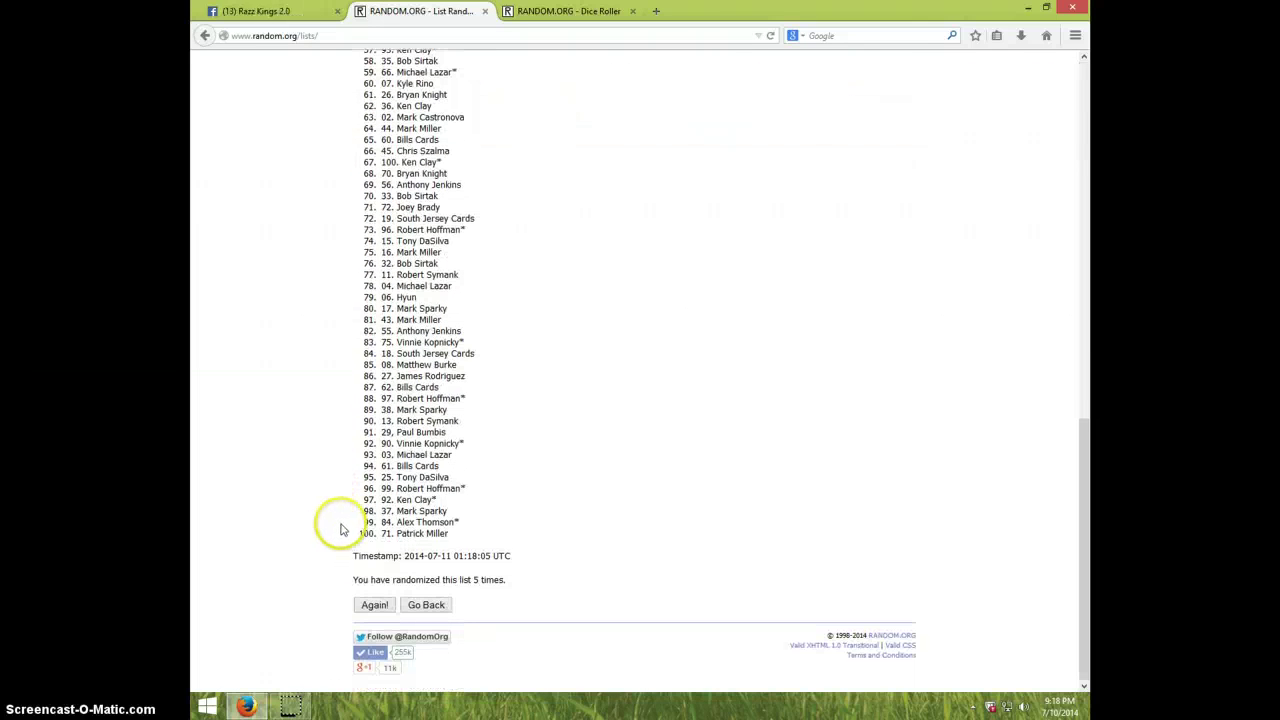
{"action": "left_click", "coordinate": [375, 605]}
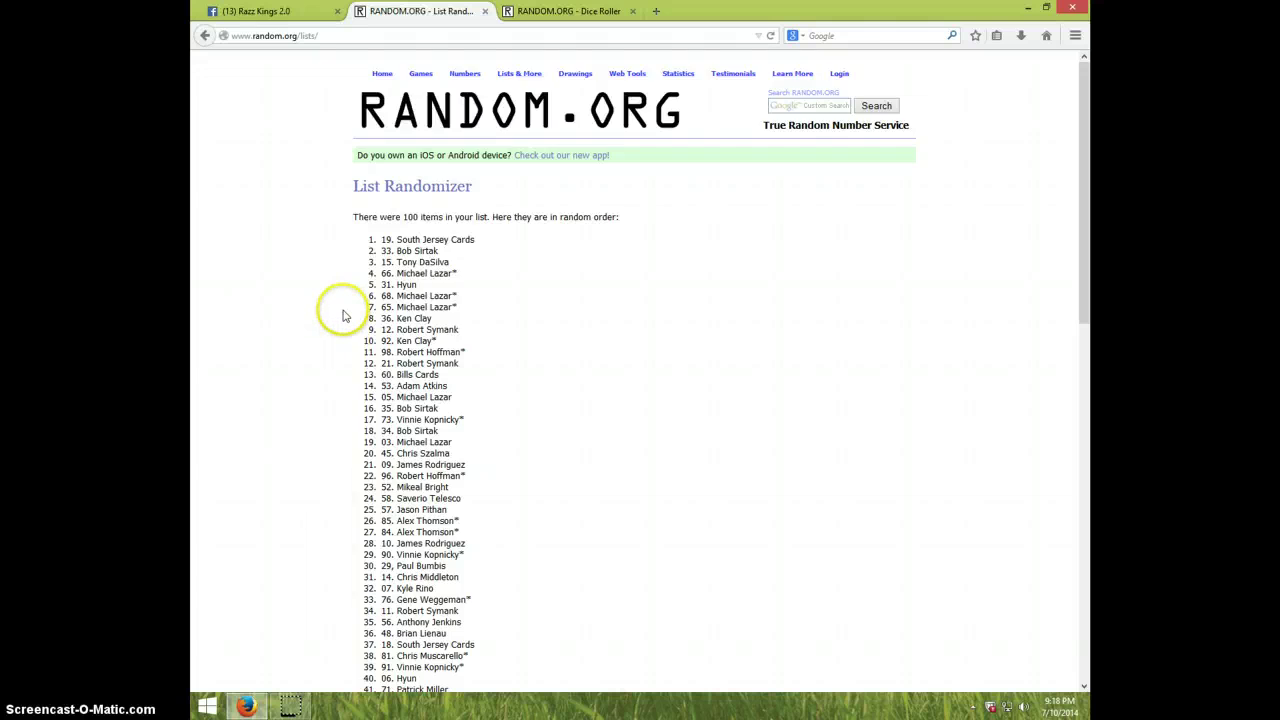
{"action": "scroll", "coordinate": [342, 316], "scroll_direction": "down", "scroll_amount": 15}
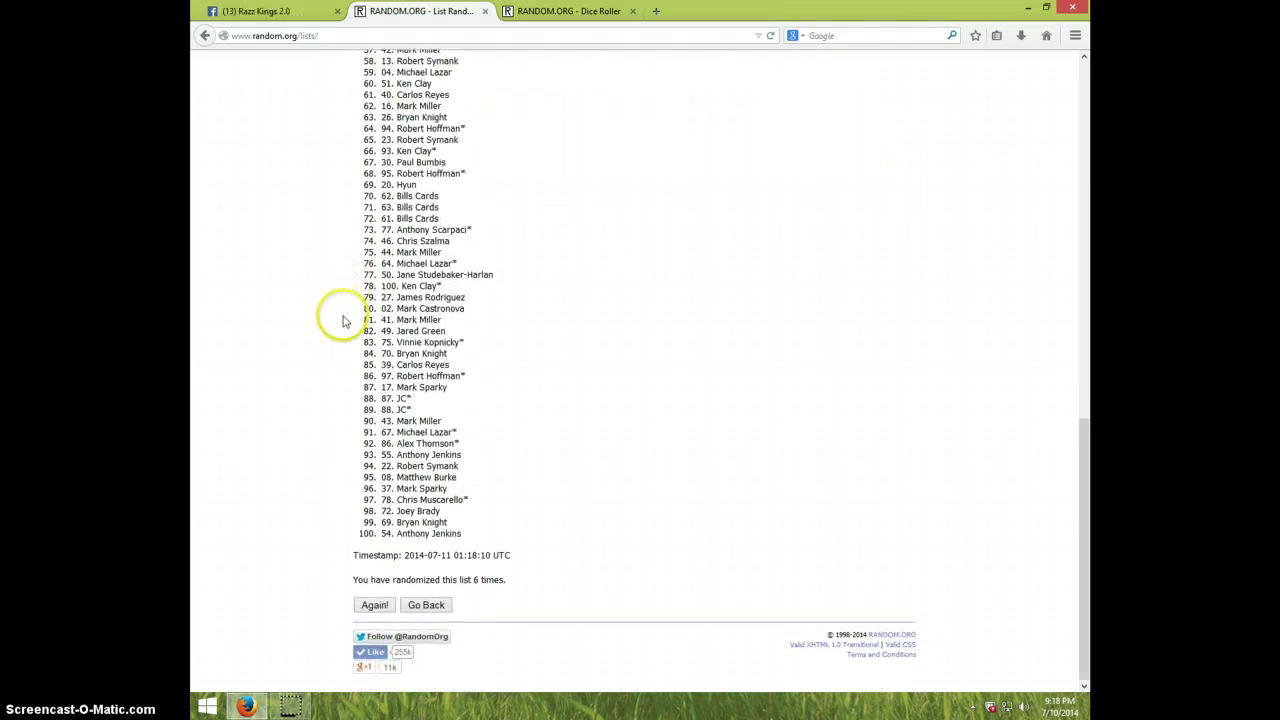
- Glance at the Dice Roller, check the clock, then randomize the list a seventh time
{"action": "left_click", "coordinate": [543, 13]}
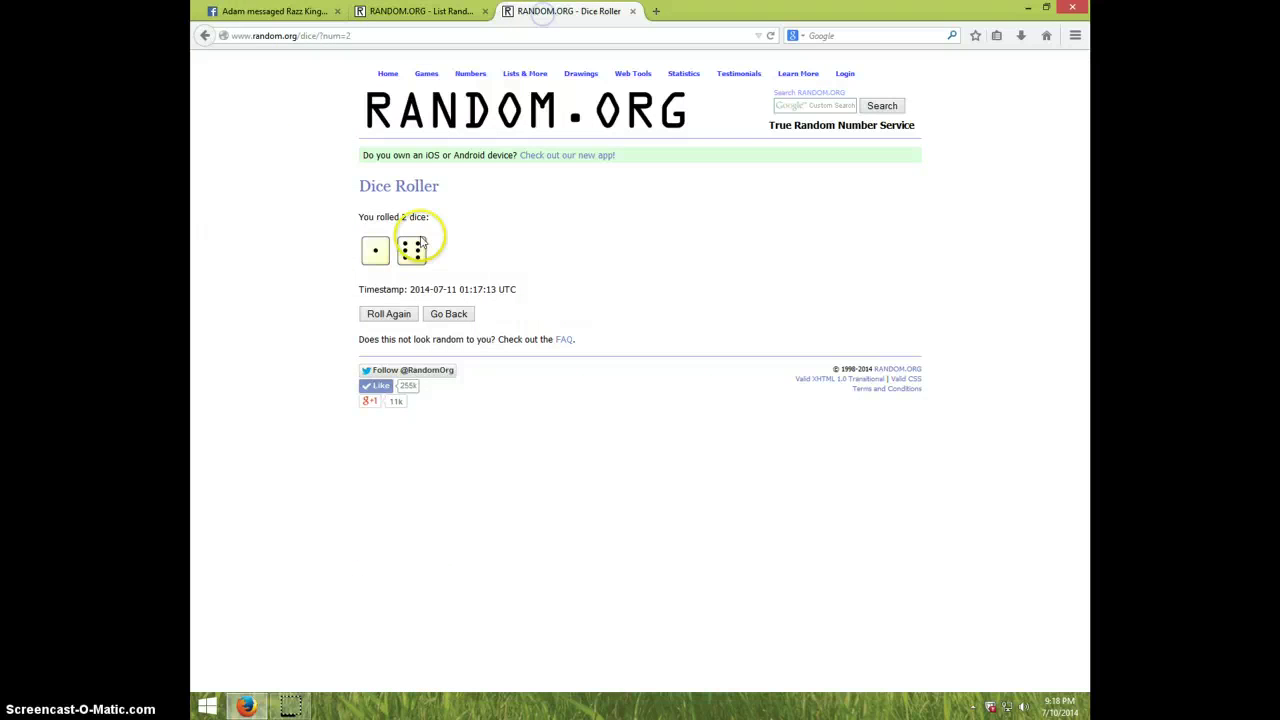
{"action": "left_click", "coordinate": [420, 11]}
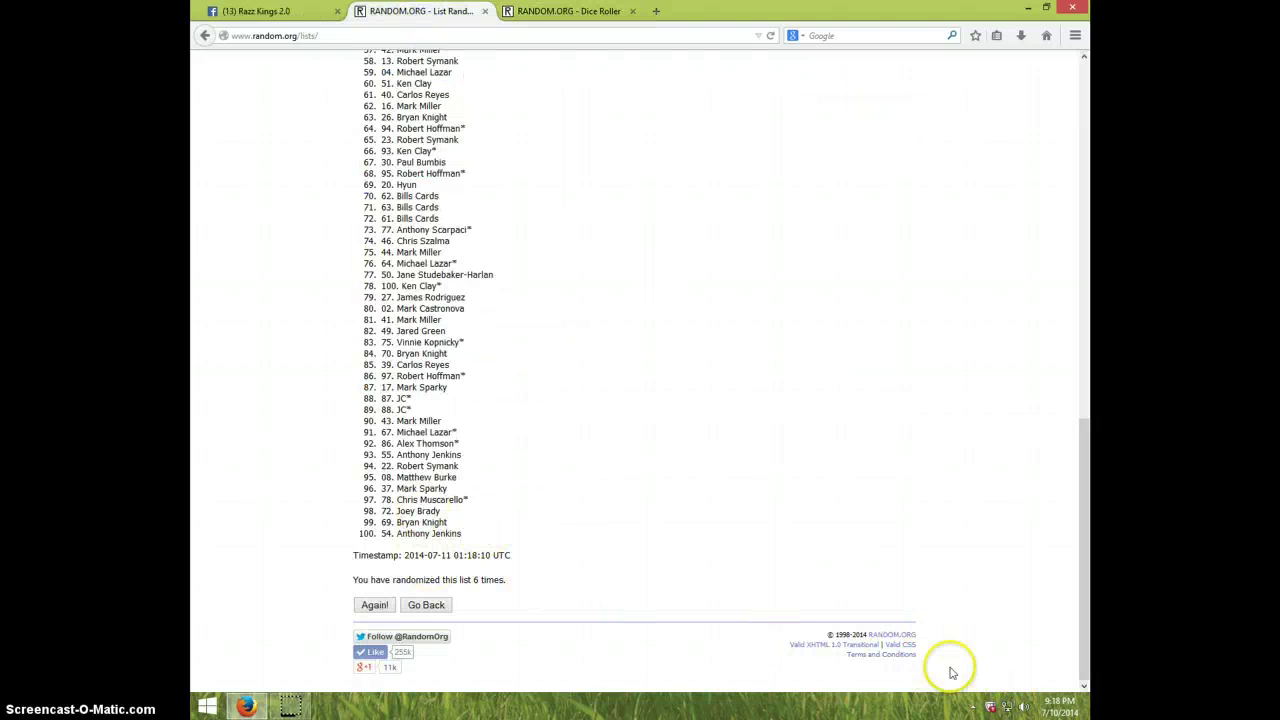
{"action": "left_click", "coordinate": [1045, 700]}
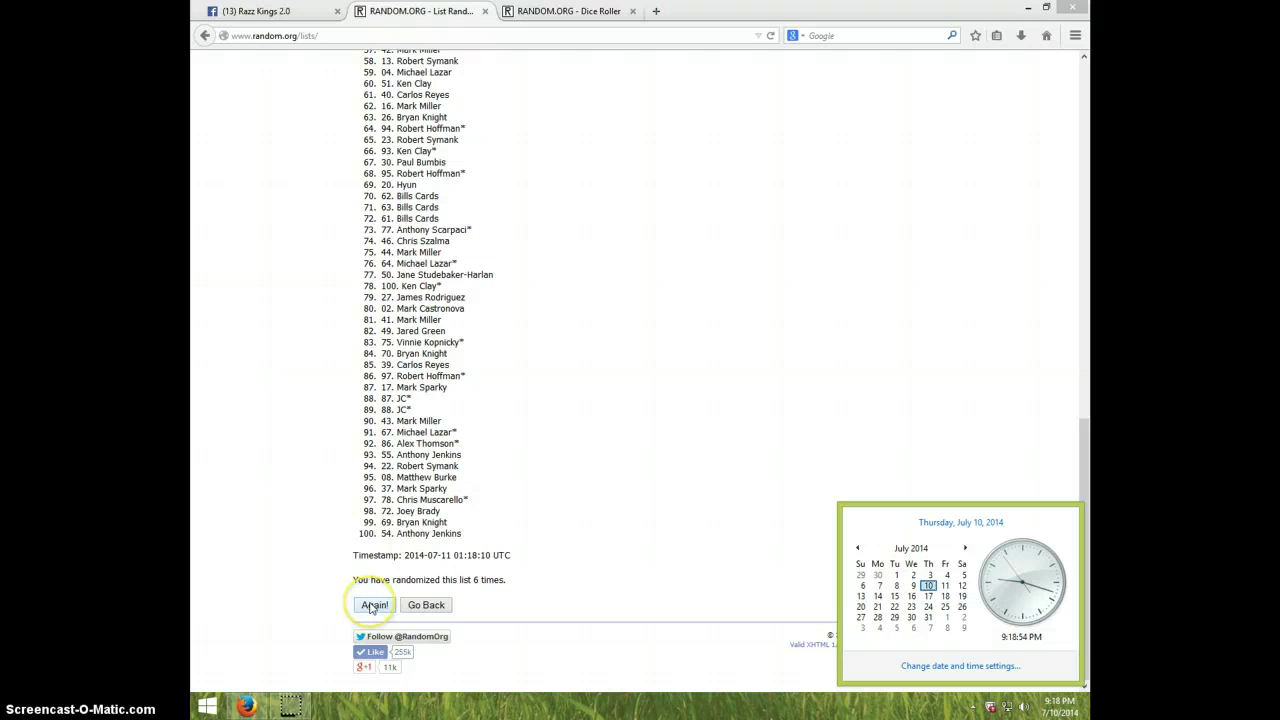
{"action": "left_click", "coordinate": [370, 607]}
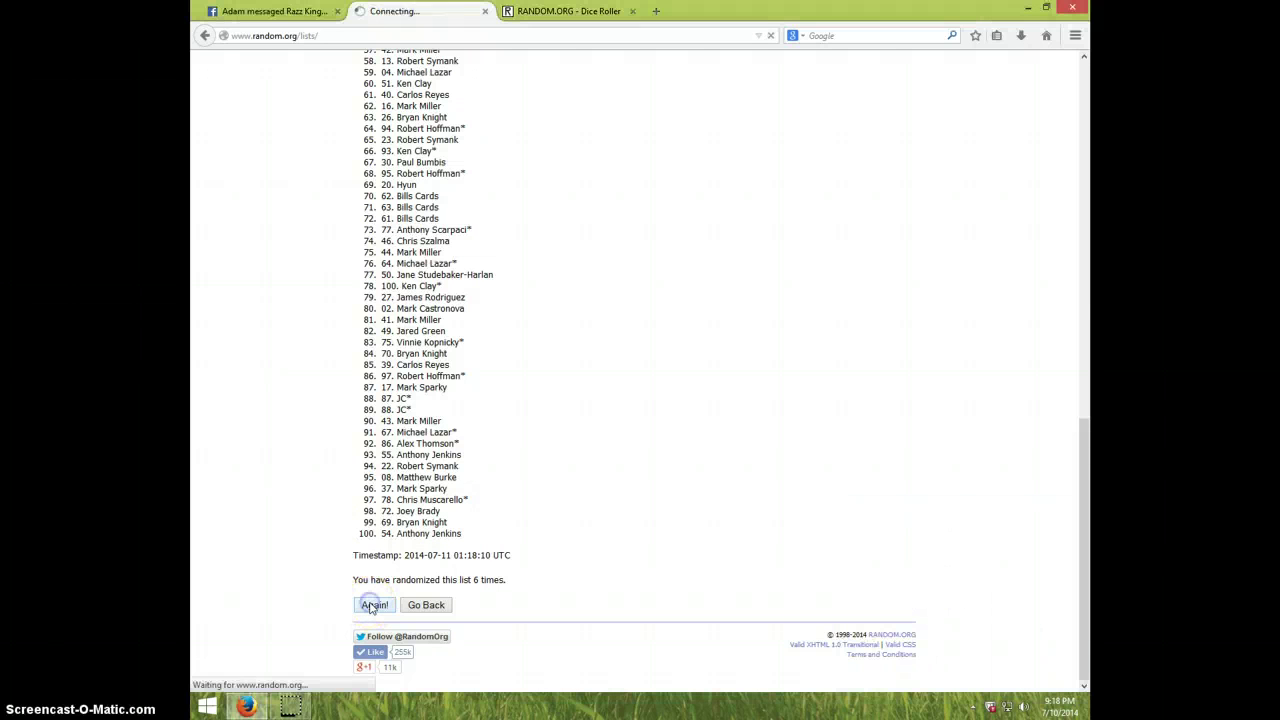
{"action": "left_click", "coordinate": [371, 605]}
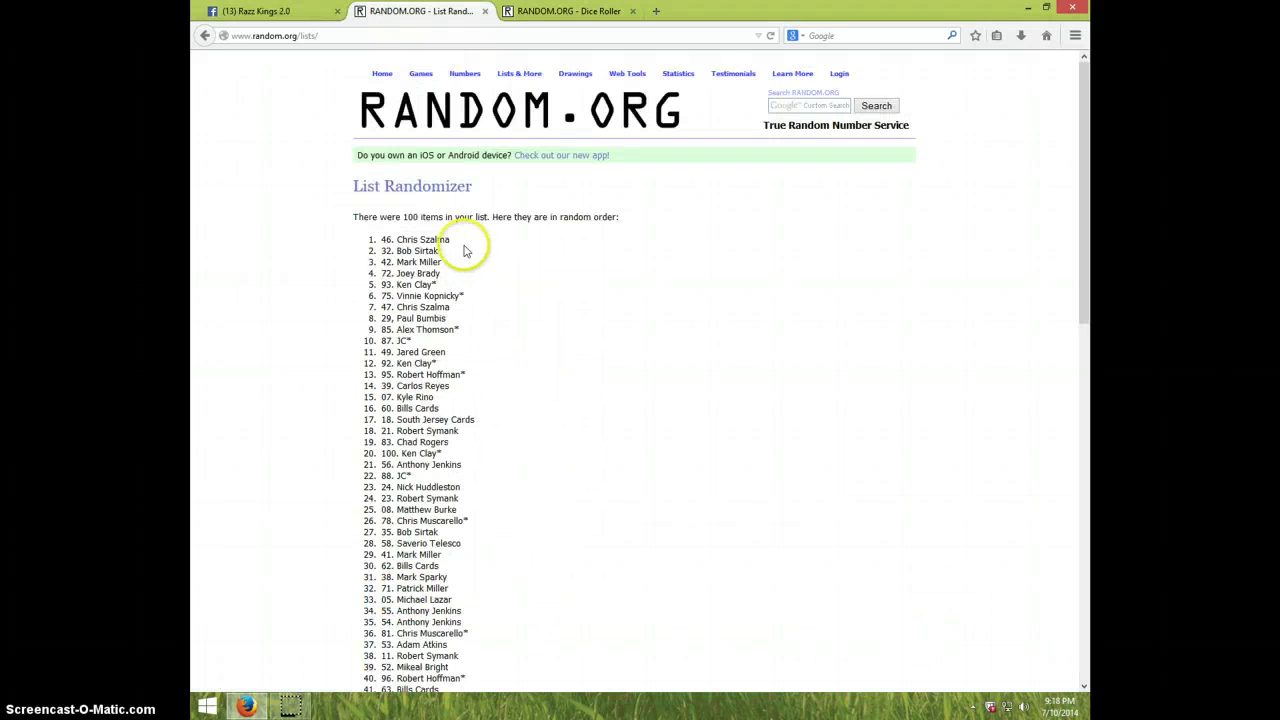
- Highlight entries 1 through 16 of the final list as the winners
{"action": "left_click_drag", "start_coordinate": [453, 252], "coordinate": [456, 410]}
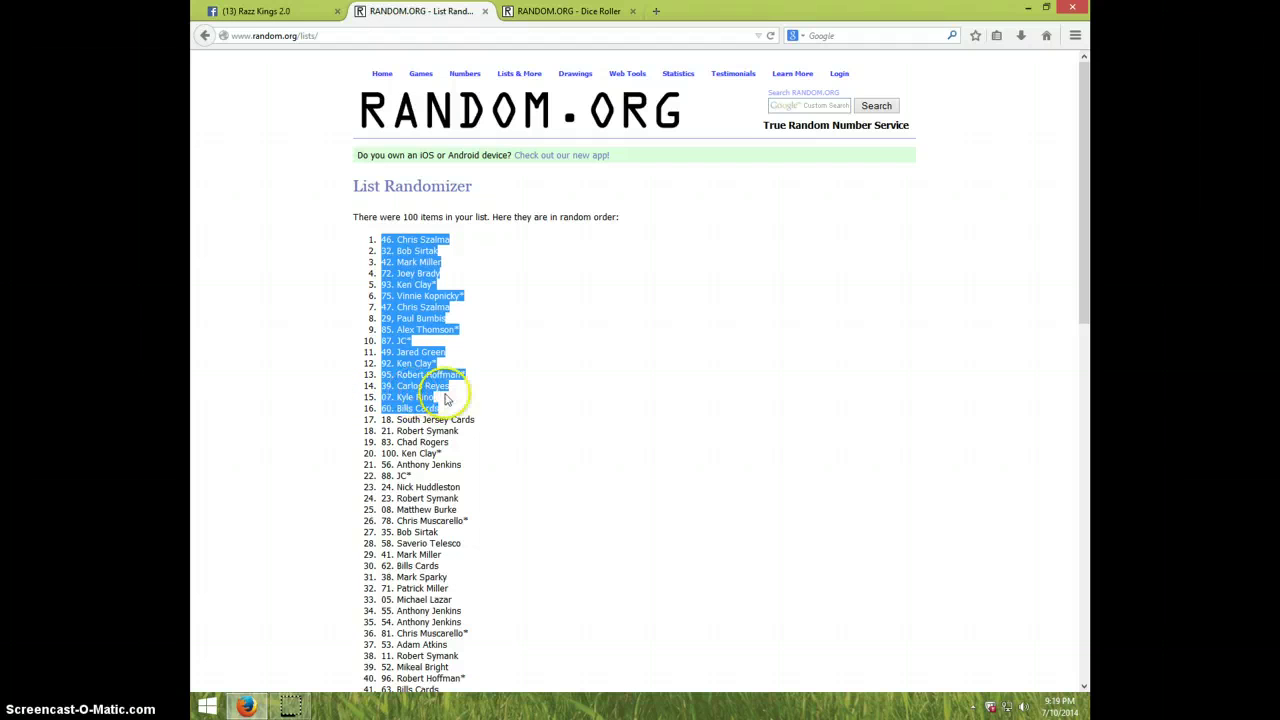
- Clear the top-16 selection and highlight entries 17 through 27 instead
{"action": "left_click", "coordinate": [455, 412]}
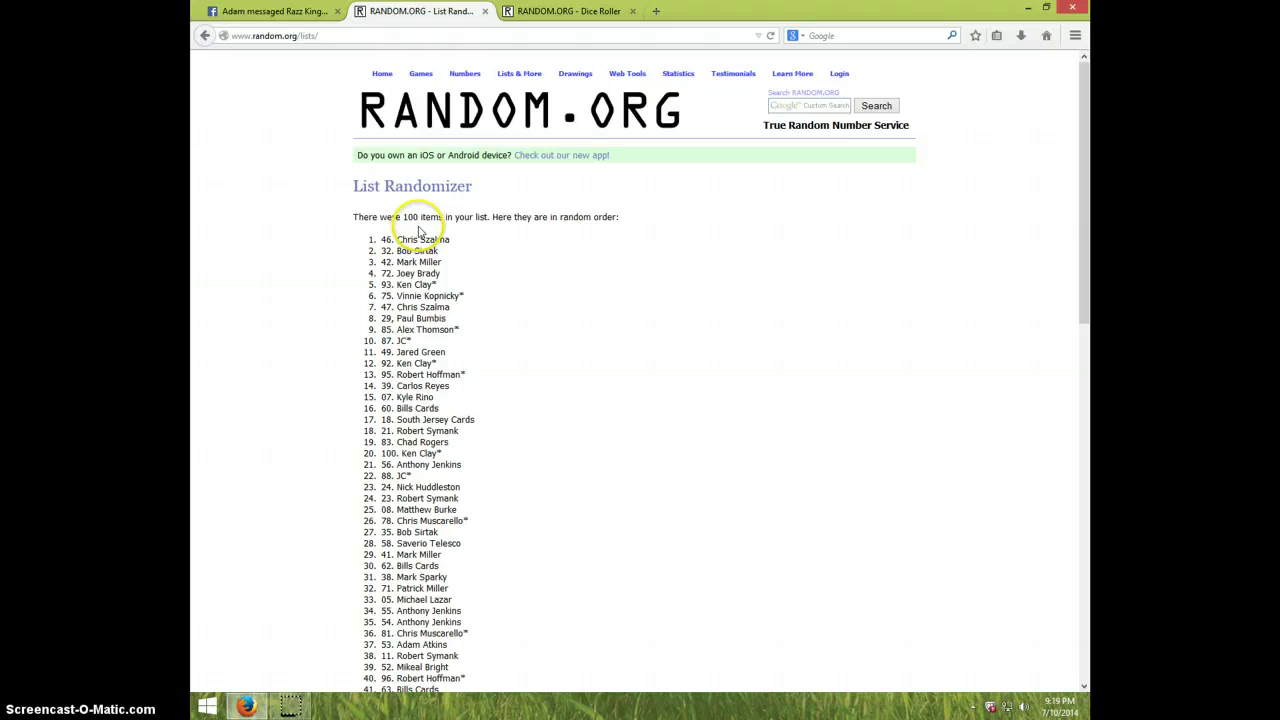
{"action": "left_click_drag", "start_coordinate": [378, 419], "coordinate": [411, 543]}
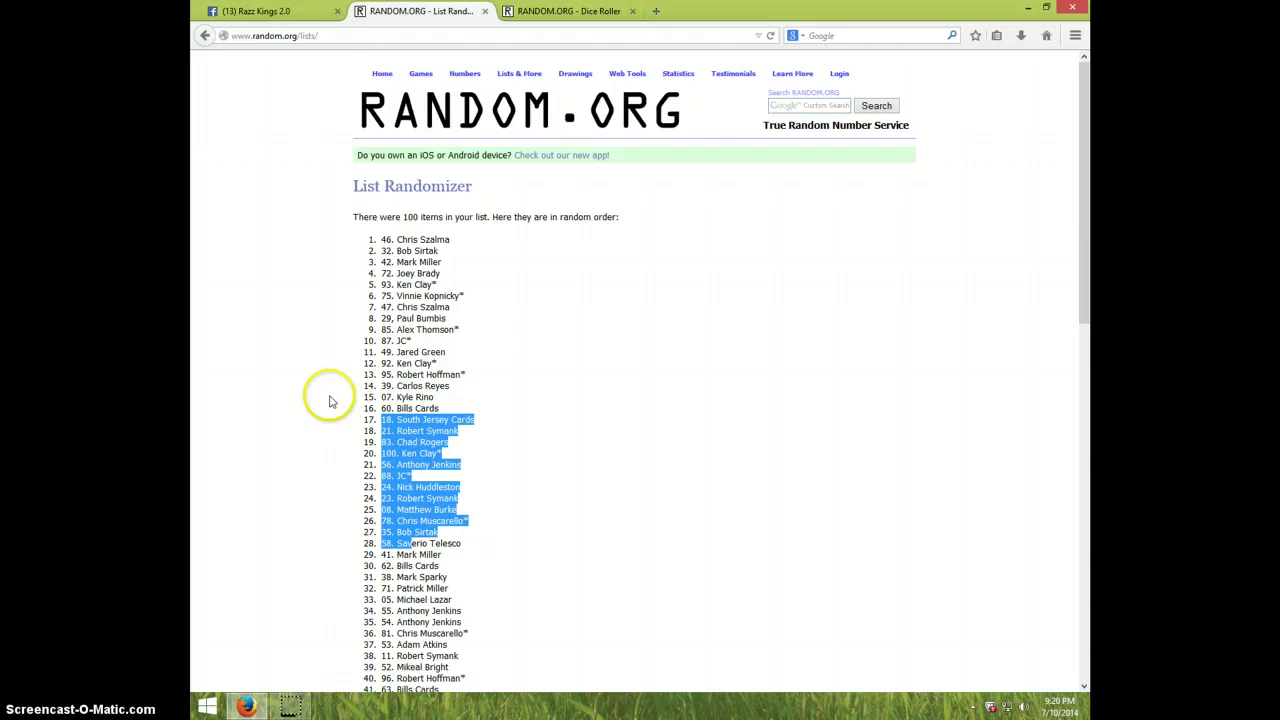
- Confirm the list reads '7 times', check the clock, then switch to the Razz Kings 2.0 group
{"action": "scroll", "coordinate": [519, 328], "scroll_direction": "down", "scroll_amount": 5}
{"action": "scroll", "coordinate": [519, 328], "scroll_direction": "down", "scroll_amount": 10}
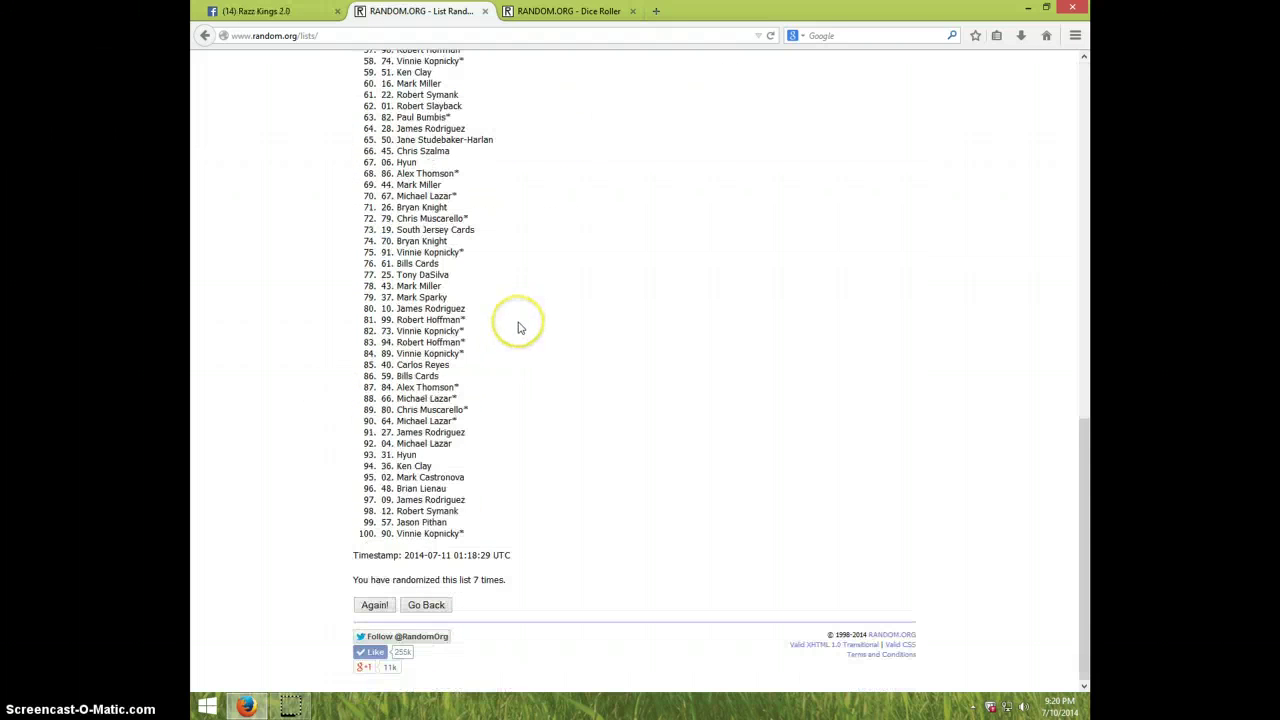
{"action": "scroll", "coordinate": [517, 543], "scroll_direction": "up", "scroll_amount": 15}
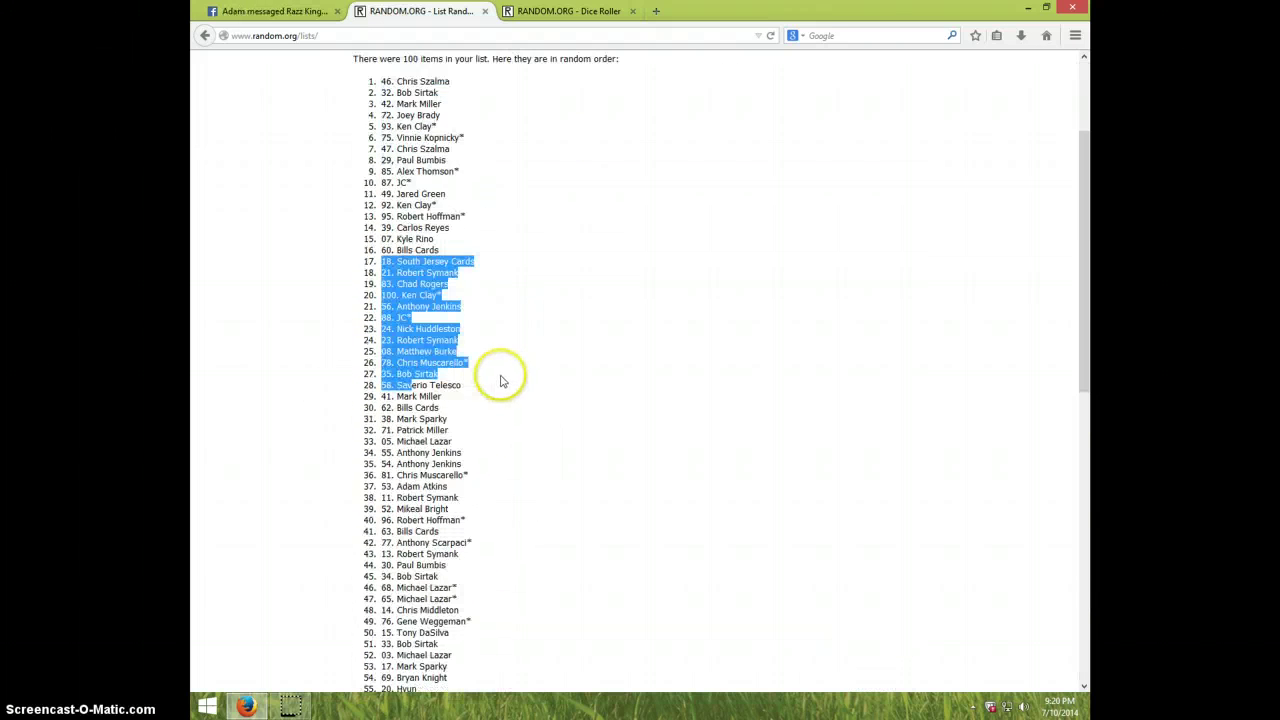
{"action": "scroll", "coordinate": [475, 271], "scroll_direction": "up", "scroll_amount": 1}
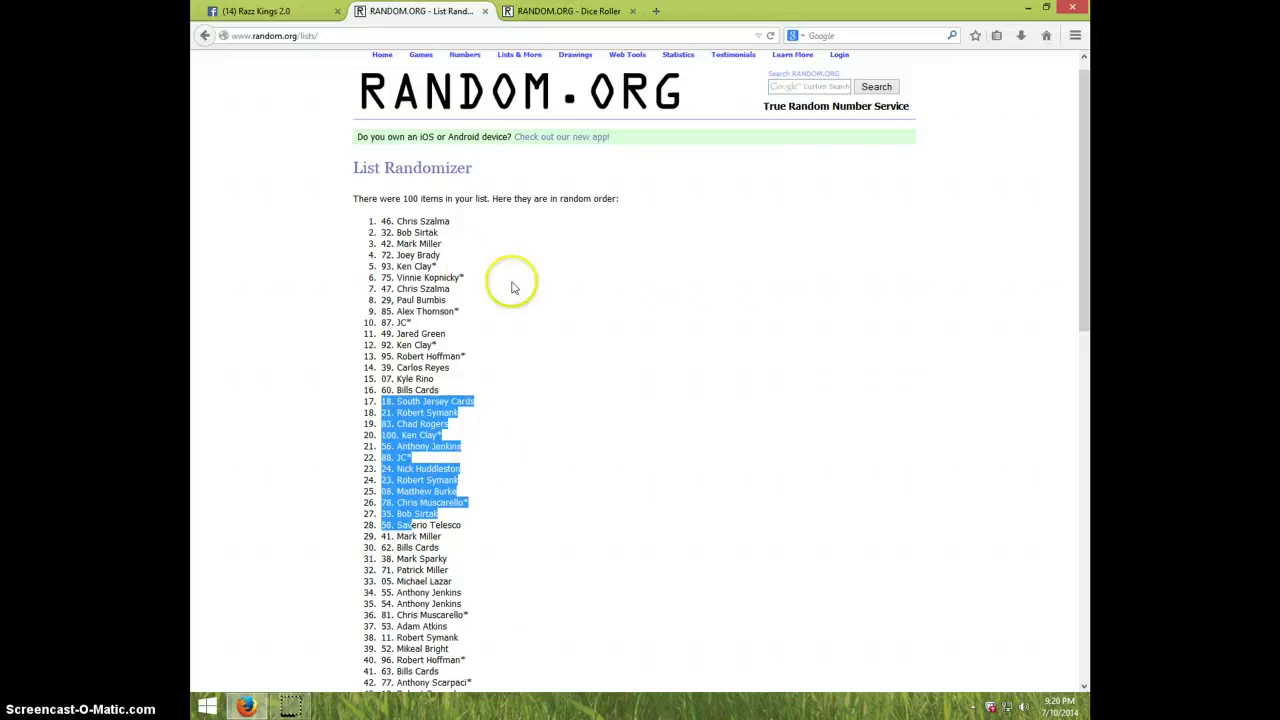
{"action": "left_click", "coordinate": [563, 12]}
{"action": "left_click", "coordinate": [420, 11]}
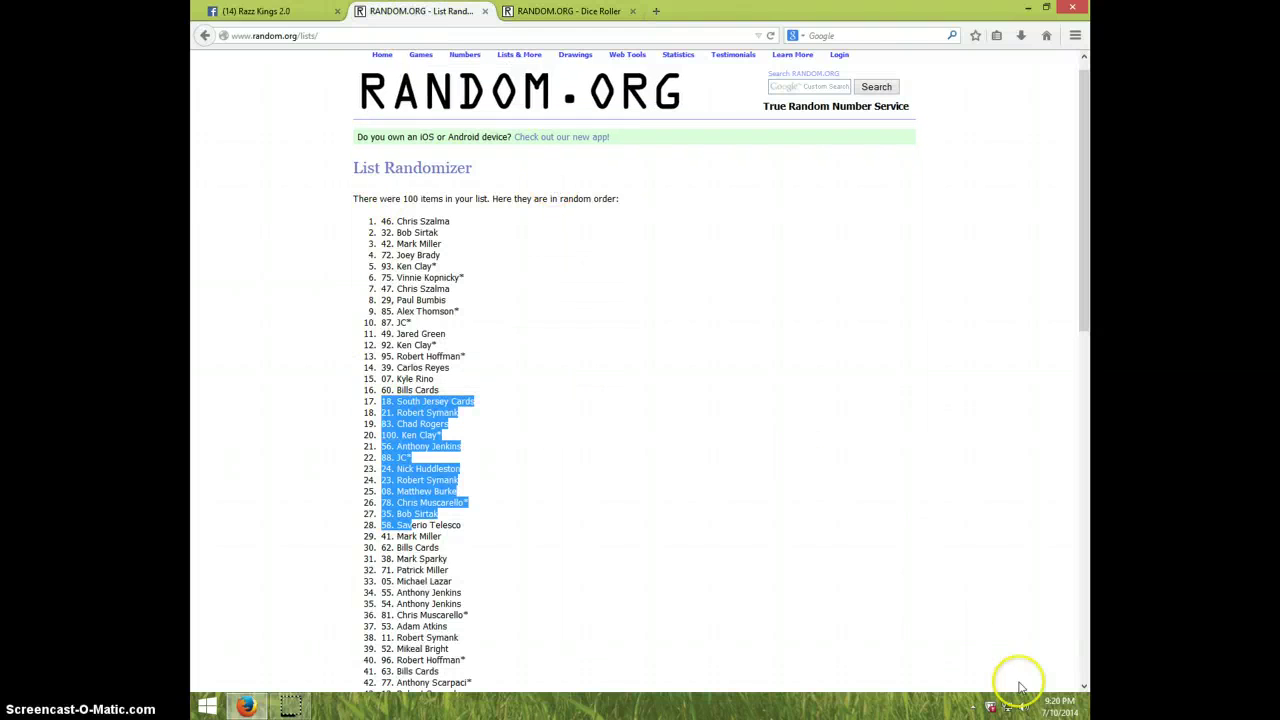
{"action": "left_click", "coordinate": [1055, 703]}
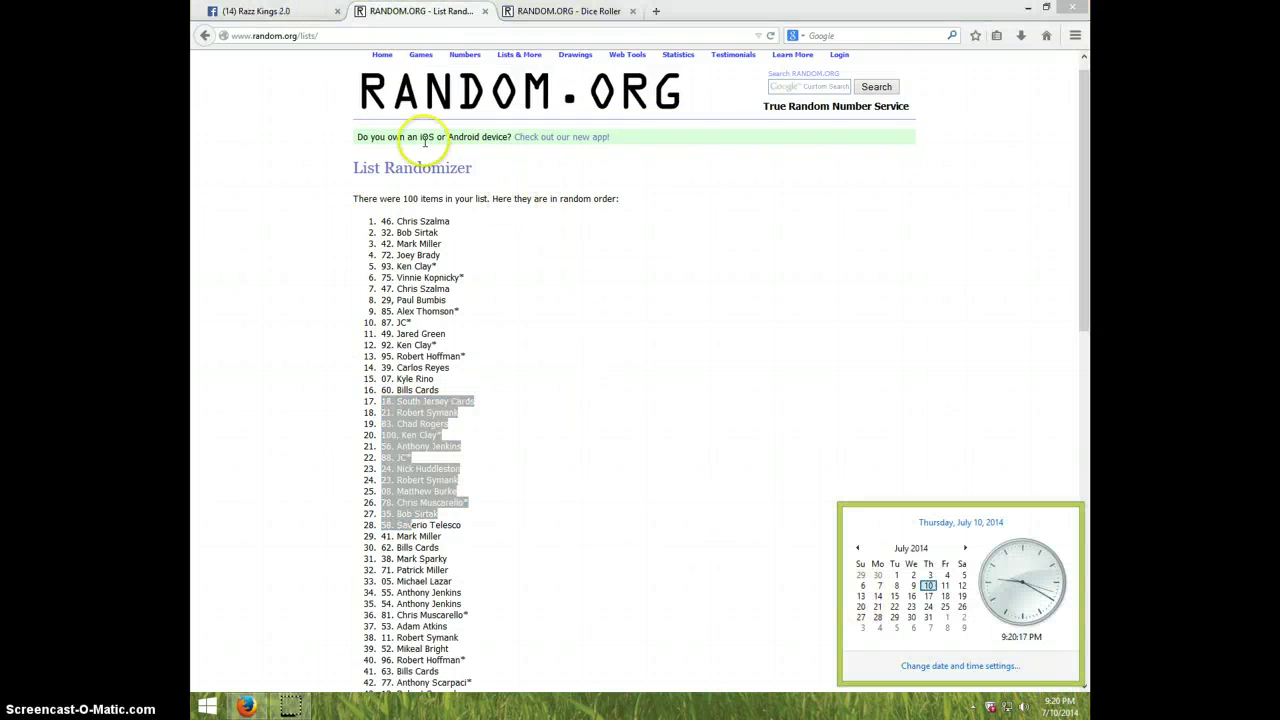
{"action": "left_click", "coordinate": [293, 24]}
{"action": "left_click", "coordinate": [293, 14]}
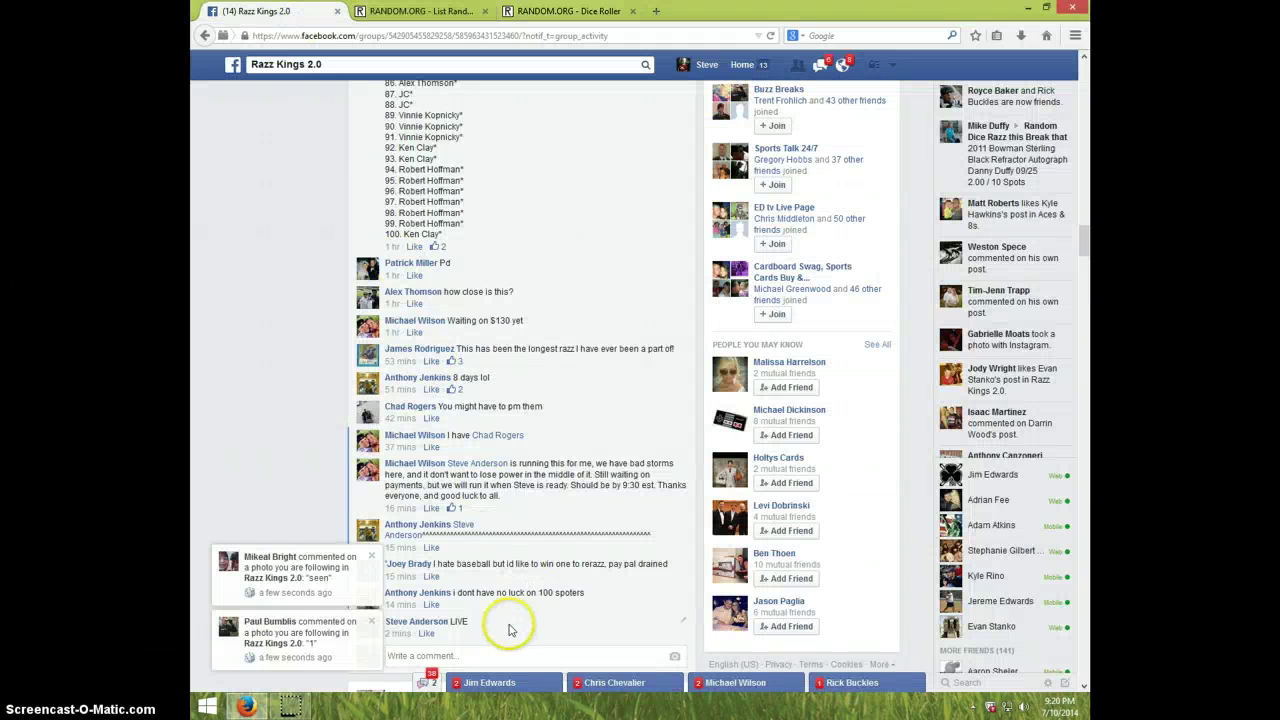
- Comment 'DONE' on the razz post below the LIVE comment, then check the clock
{"action": "scroll", "coordinate": [460, 600], "scroll_direction": "down", "scroll_amount": 3}
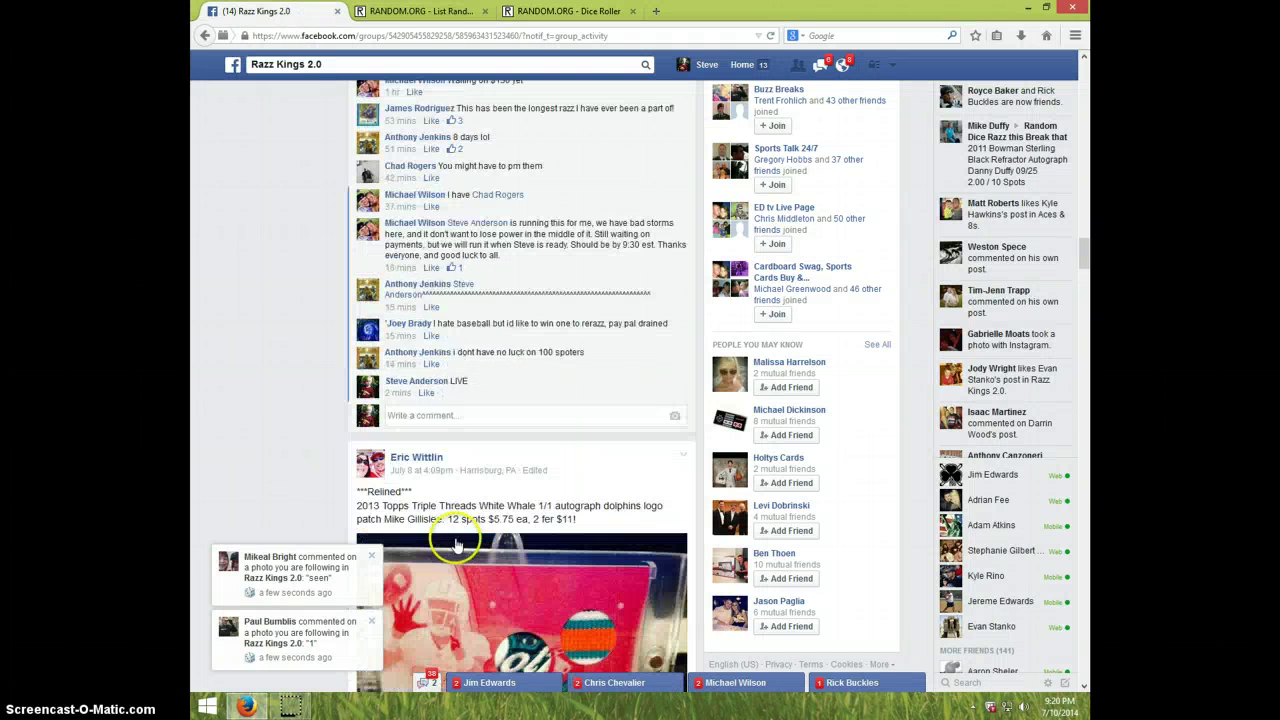
{"action": "left_click", "coordinate": [449, 414]}
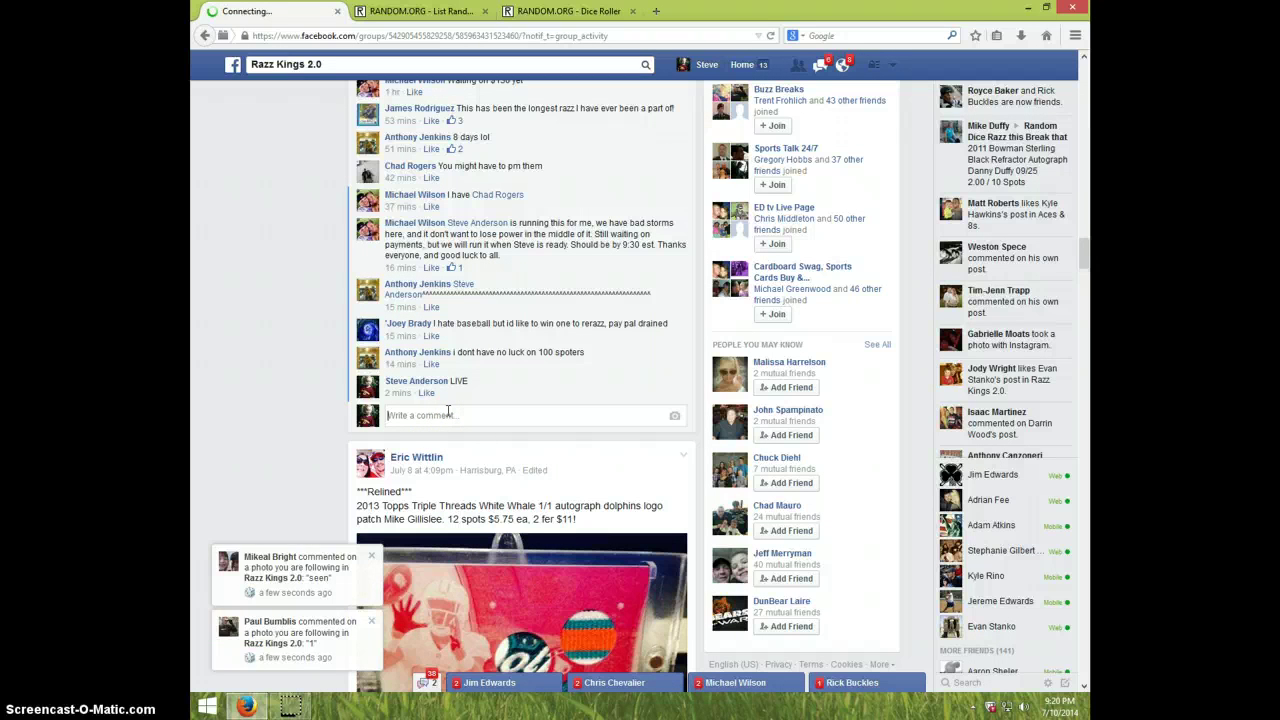
{"action": "type", "text": "DONE"}
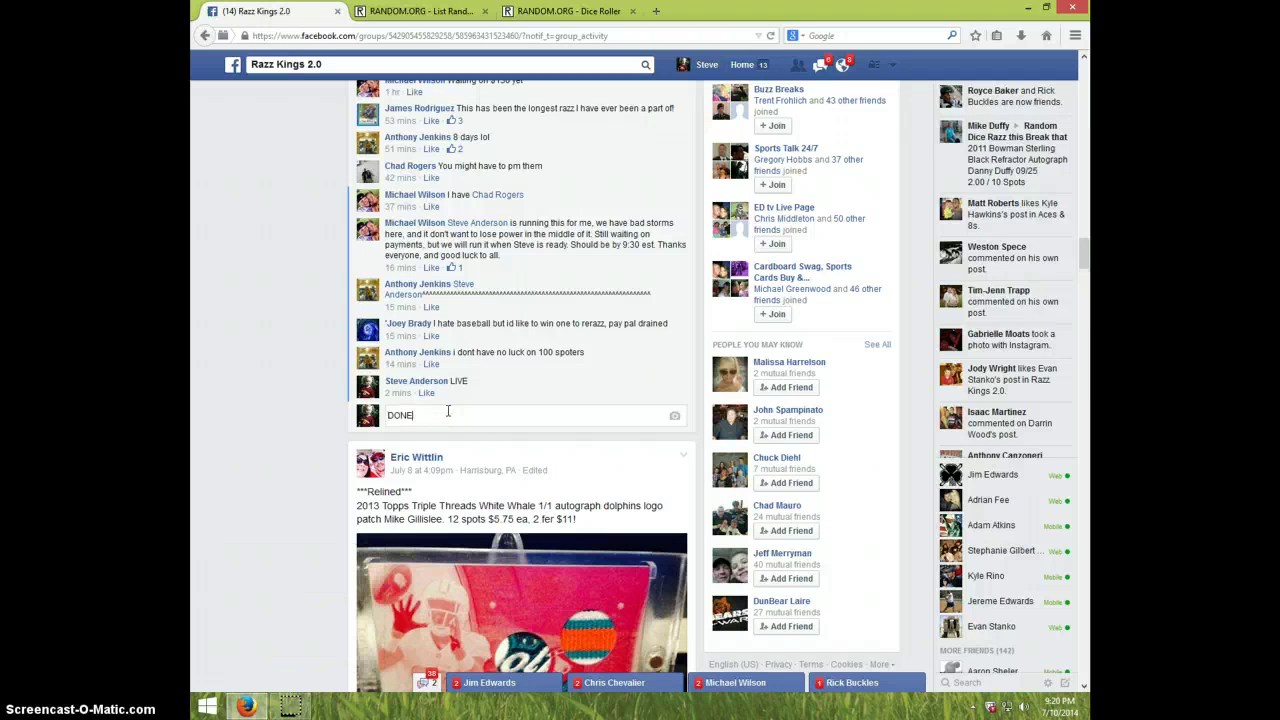
{"action": "key", "text": "Return"}
{"action": "left_click", "coordinate": [1060, 705]}
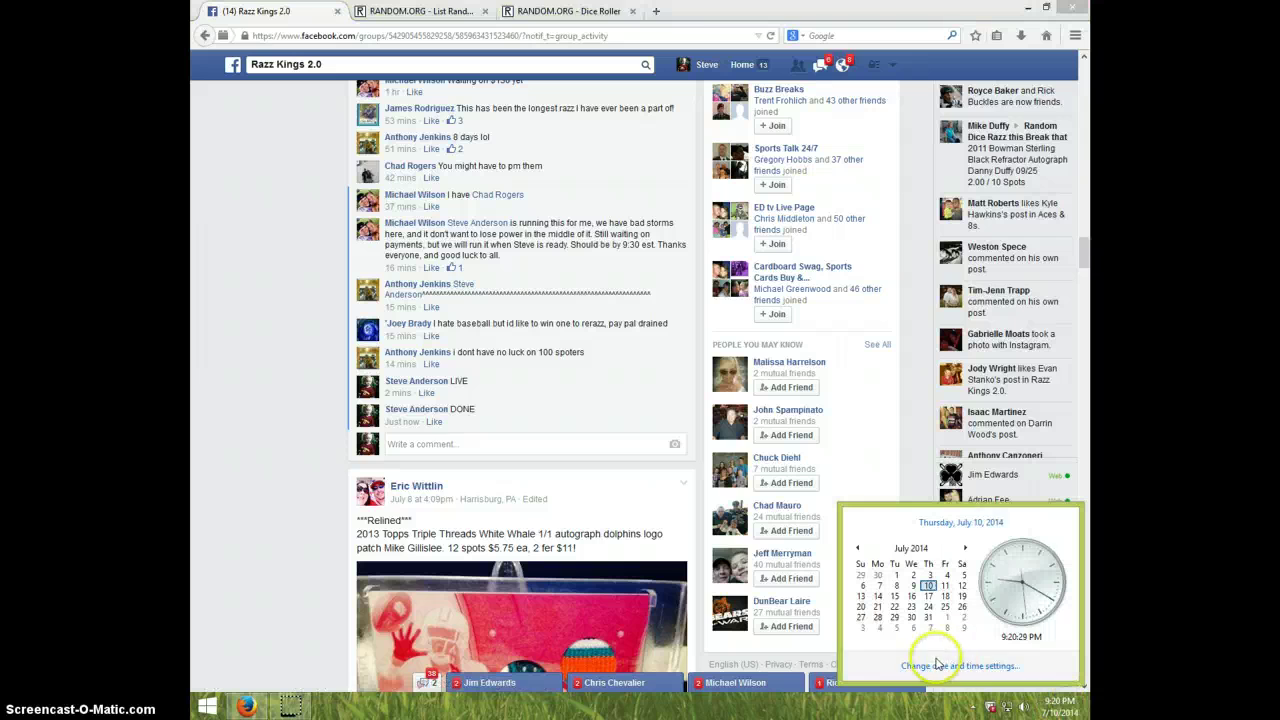